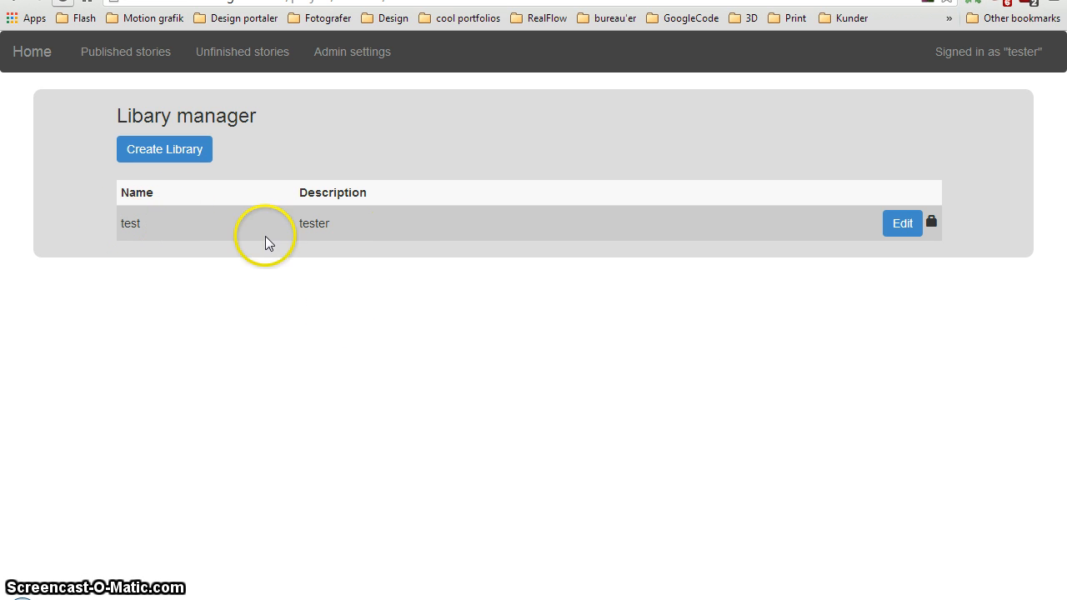
Open the test library for editing and review its audio, graphic, animation and background content
click(341, 292)
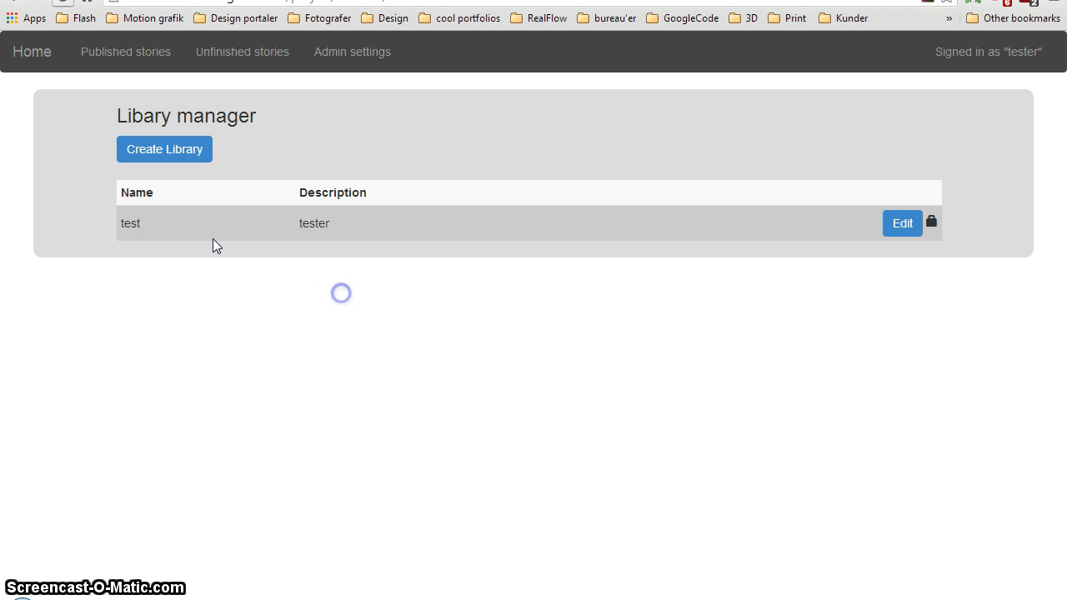
click(904, 230)
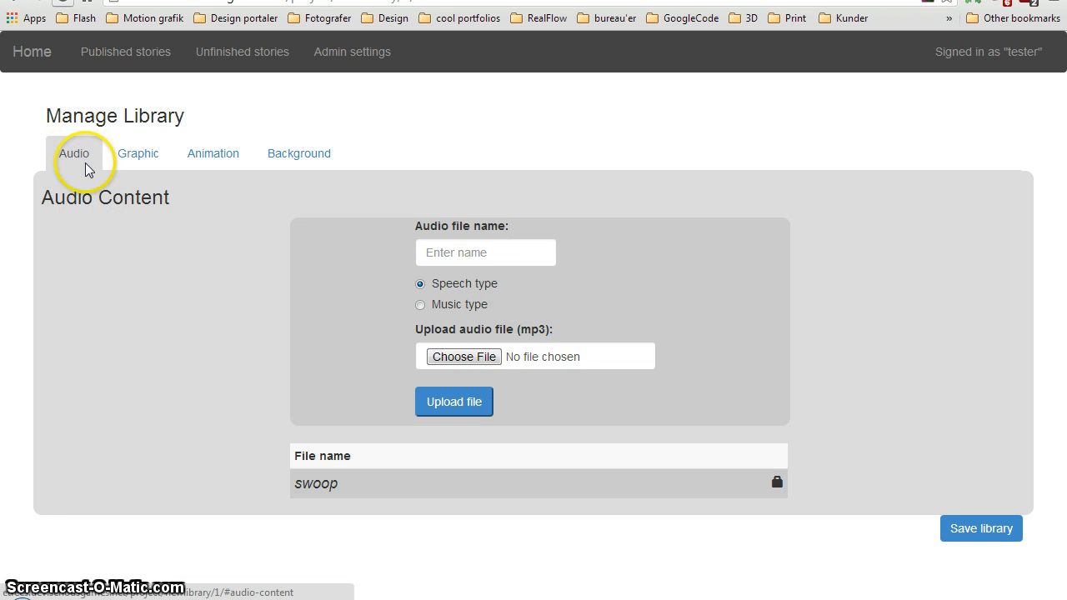
click(139, 153)
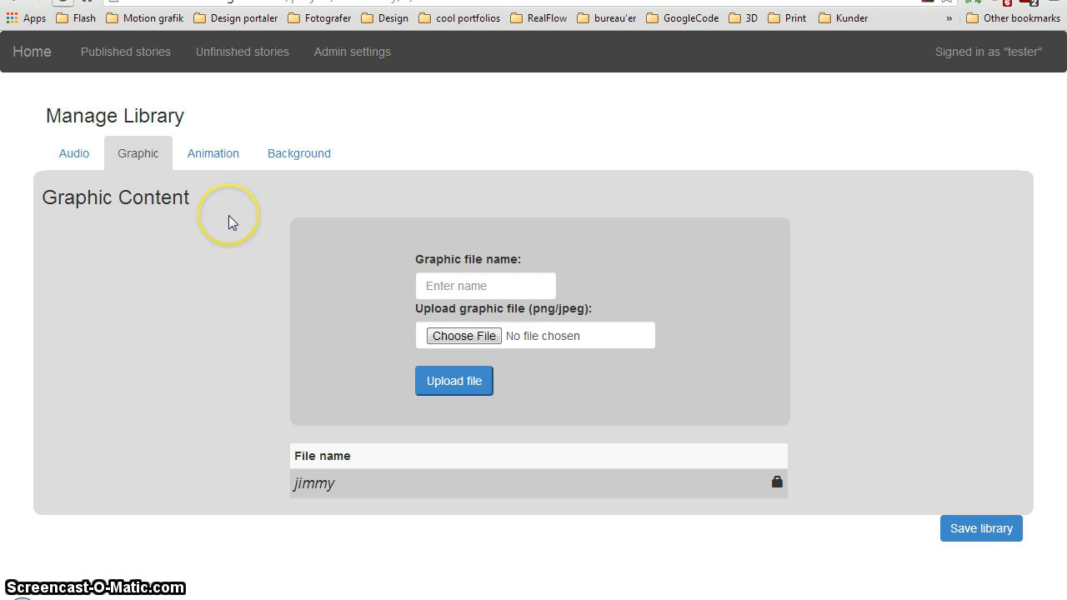
click(207, 153)
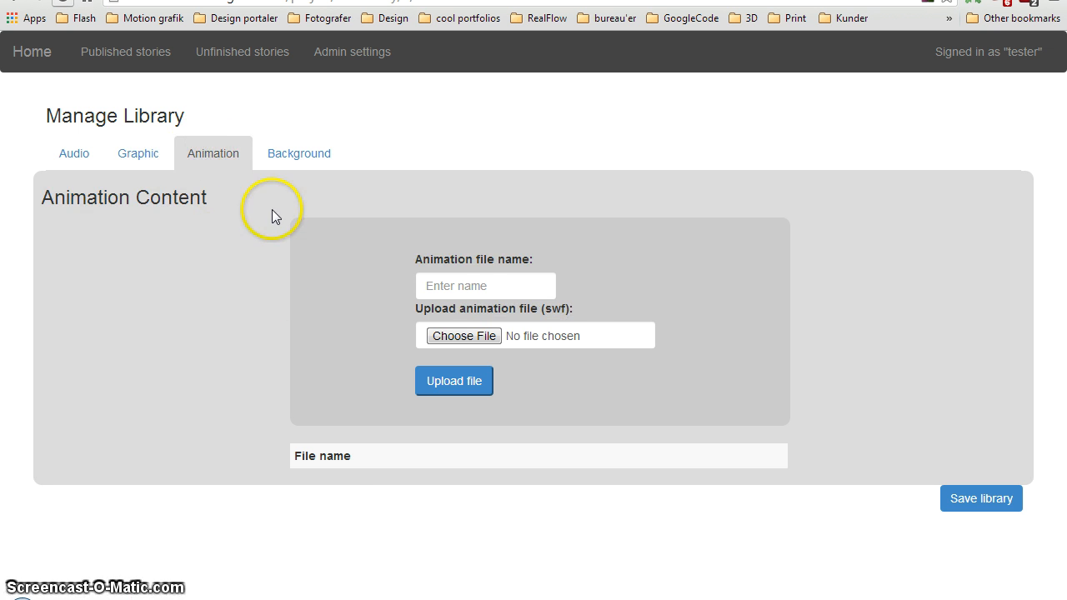
click(307, 156)
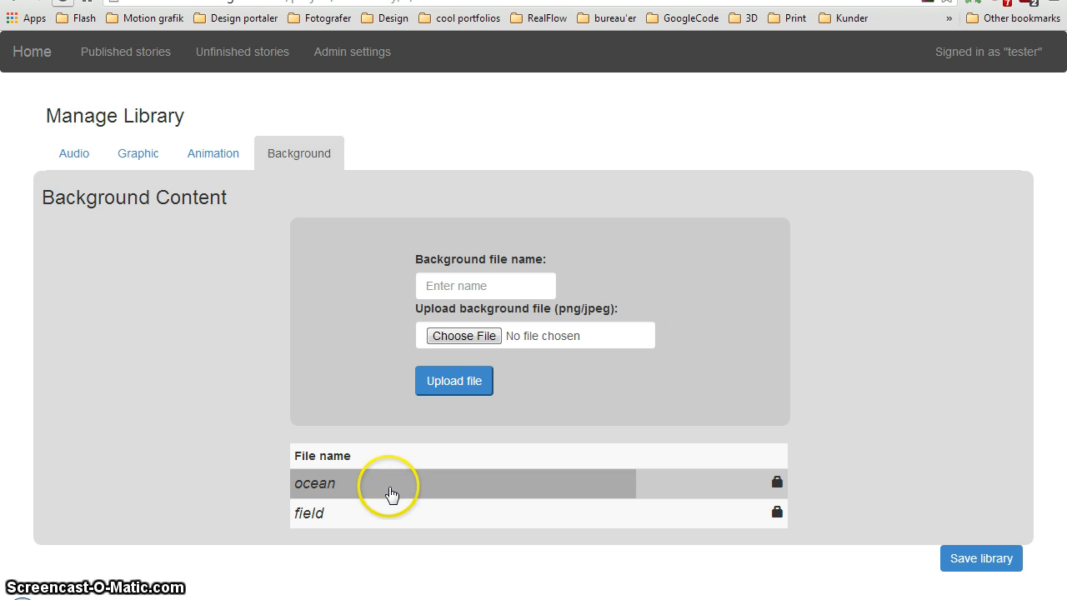
Preview the ocean and field background images, and save the library
click(388, 486)
click(750, 80)
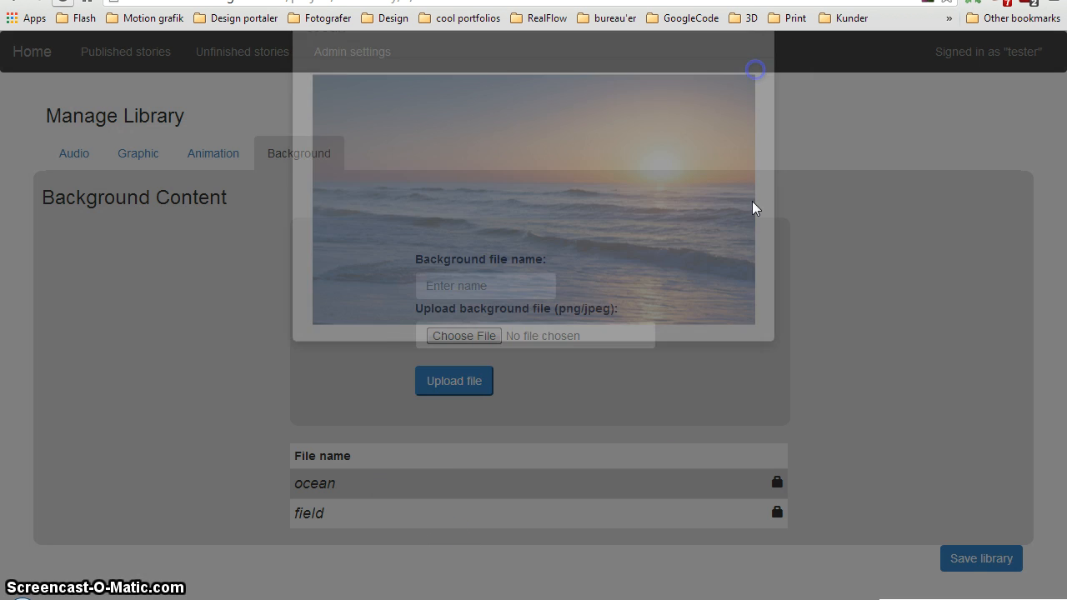
click(462, 509)
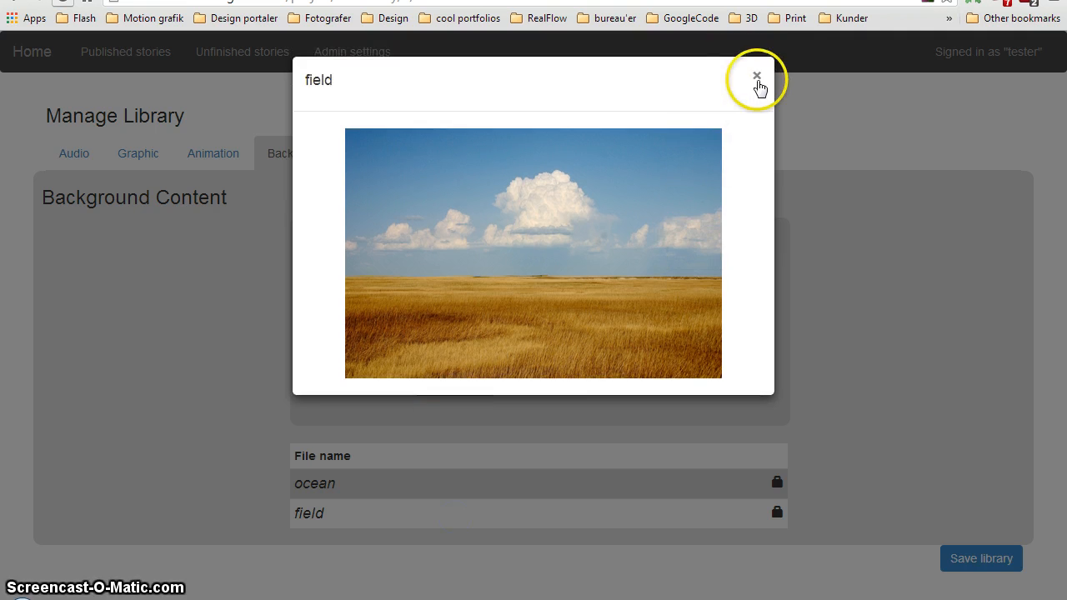
click(752, 80)
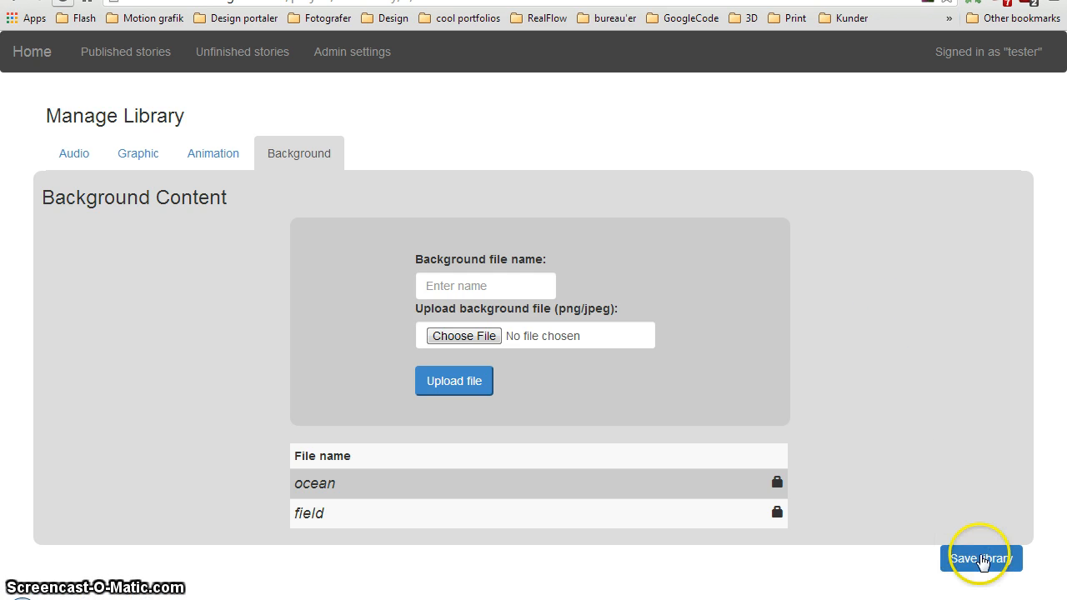
click(982, 561)
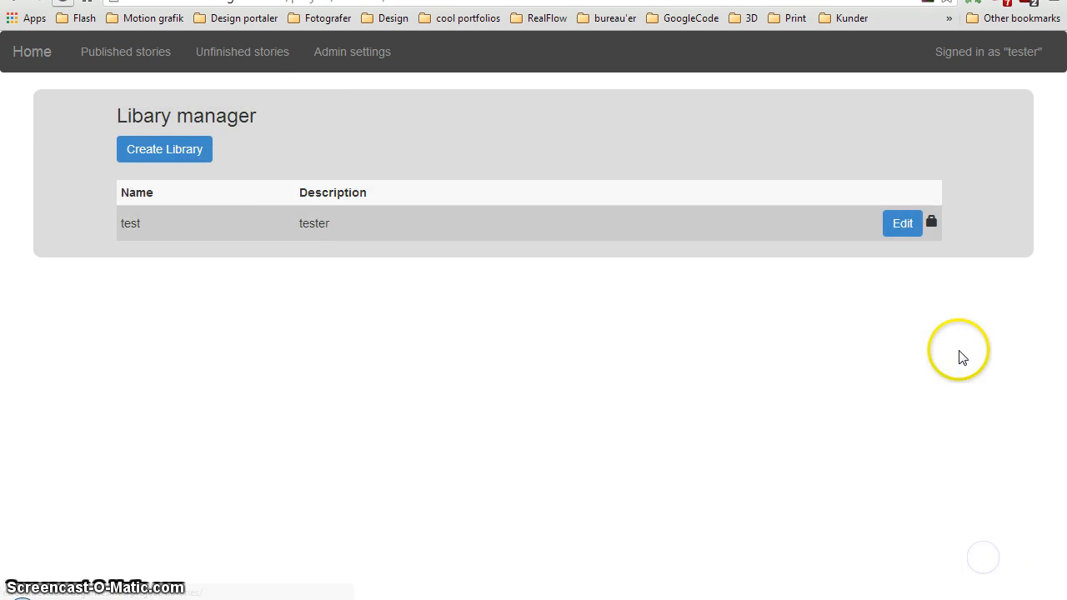
Open the unfinished story testSGI0 and bring up its first node, the question slide, in the story builder
click(263, 55)
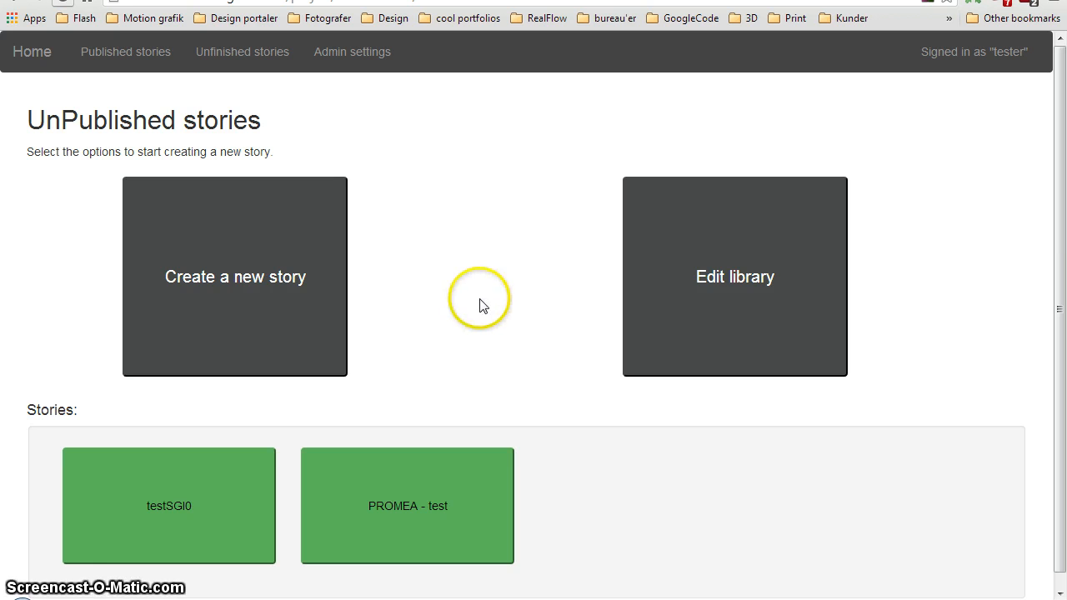
click(159, 492)
scroll(567, 400, down, 1)
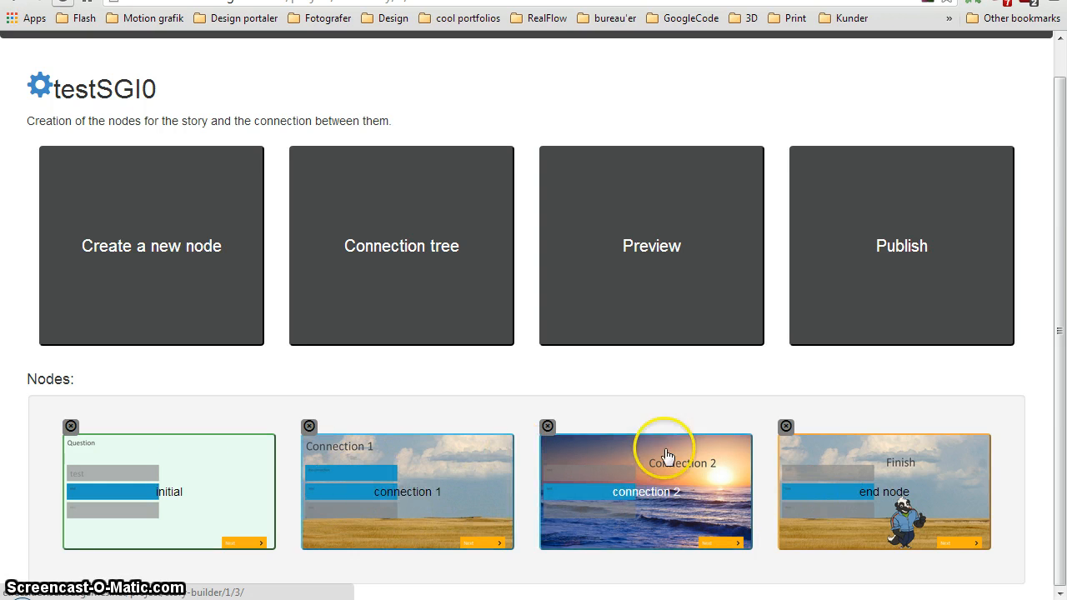
click(184, 481)
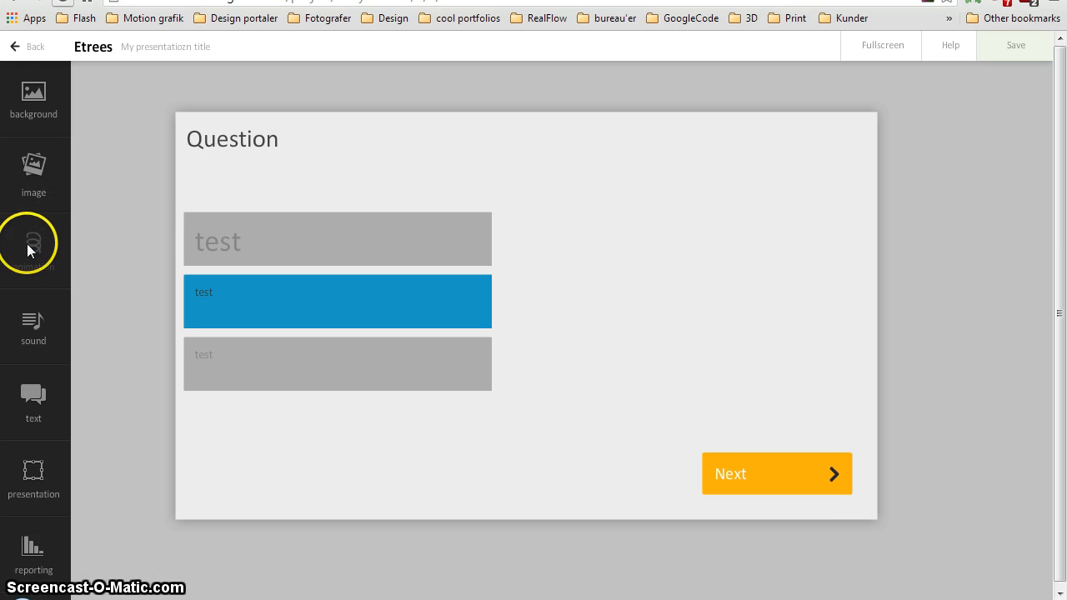
Set the question slide's background colour to a very pale green
click(39, 96)
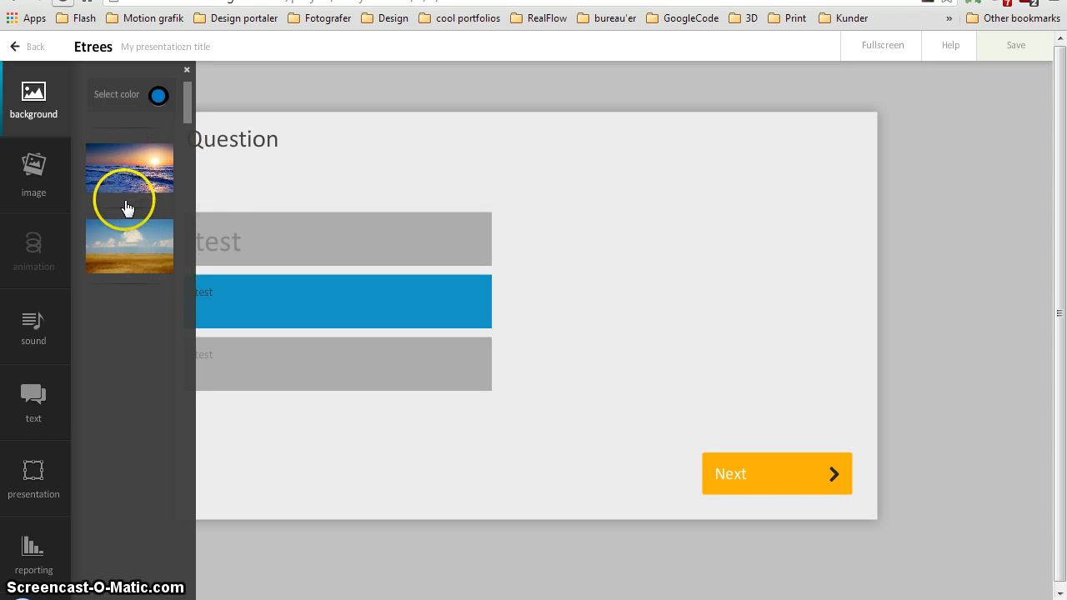
click(159, 97)
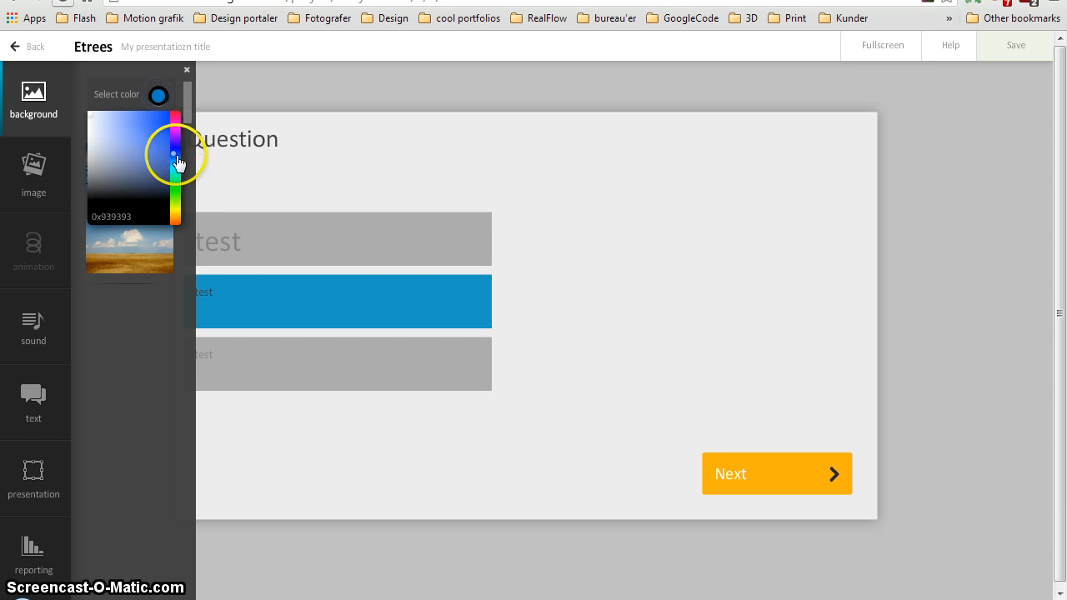
click(176, 188)
mouse_move(160, 130)
mouse_down()
mouse_move(97, 125)
mouse_move(148, 124)
mouse_move(105, 155)
mouse_move(182, 156)
mouse_move(110, 128)
mouse_move(95, 139)
mouse_up()
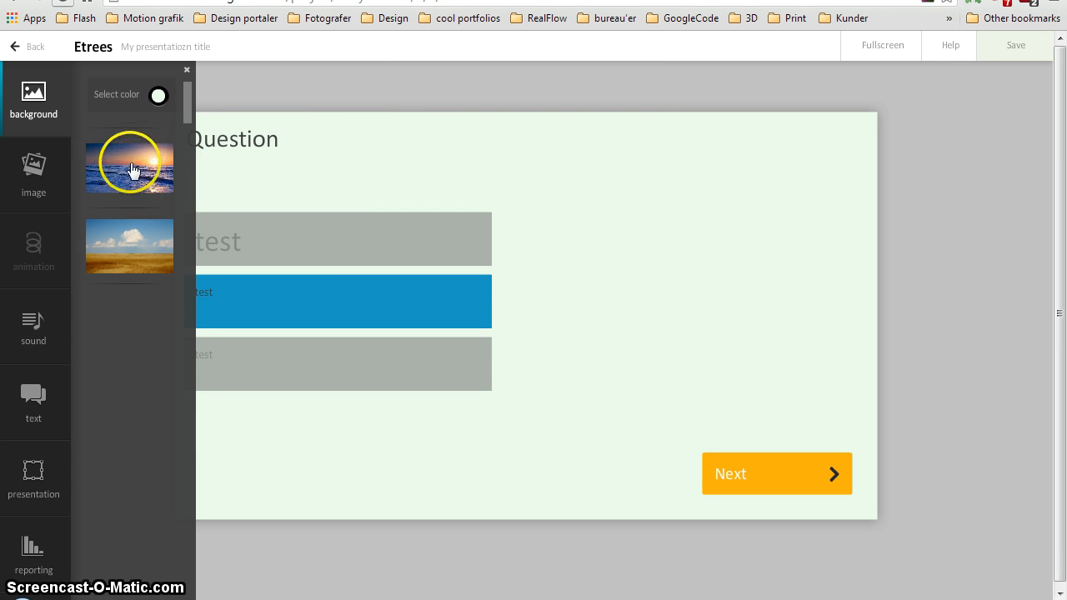
Apply the ocean sunset image as the slide background, then resize and reposition it so the sun sits in the slide's upper-right area
click(168, 206)
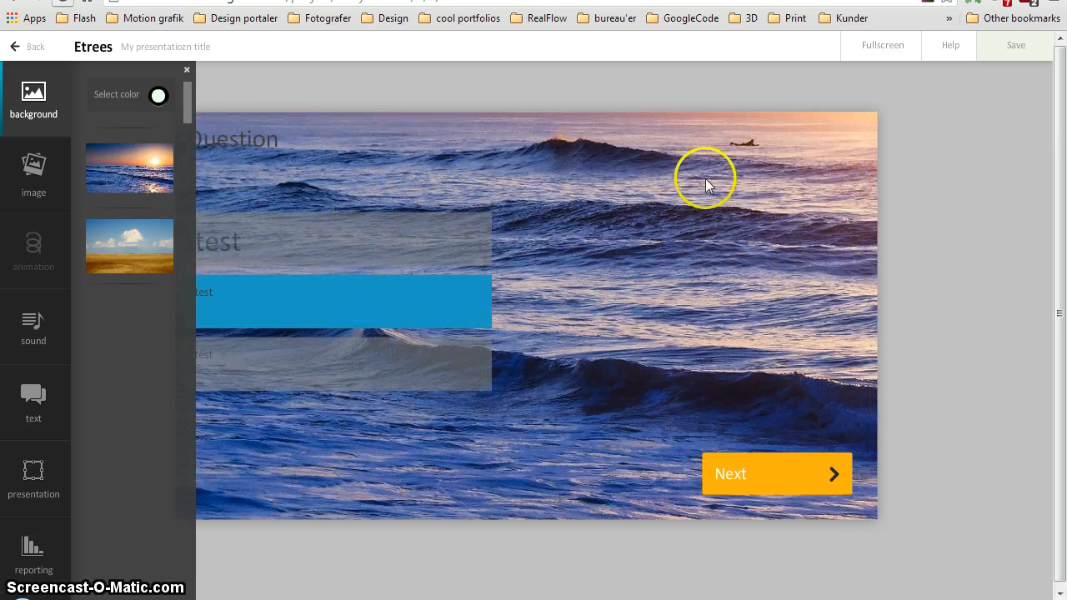
drag(708, 181, 738, 164)
drag(967, 424, 956, 317)
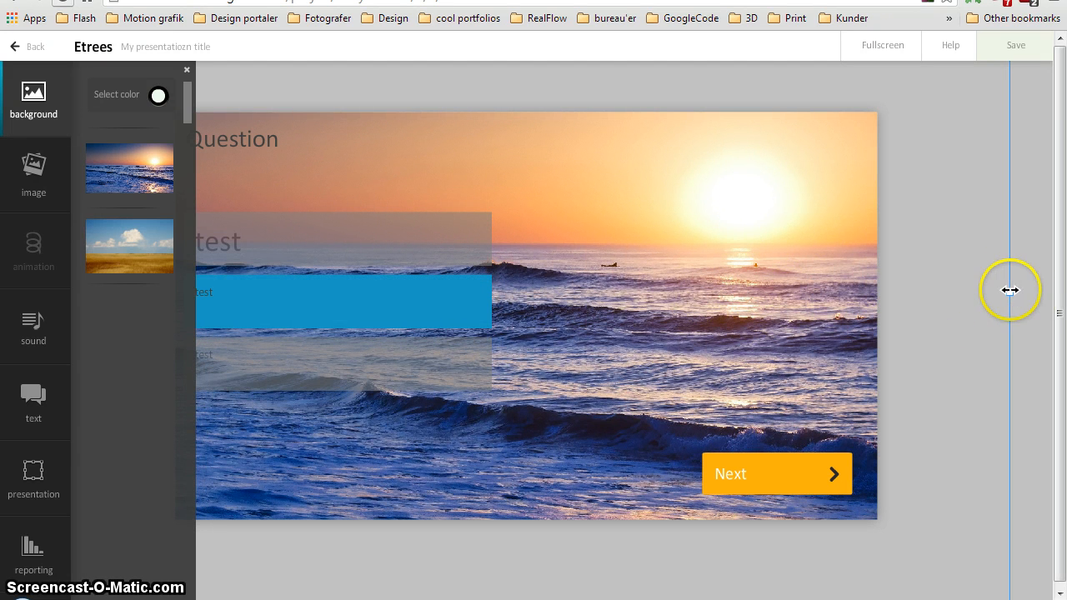
mouse_move(1009, 292)
mouse_down()
mouse_move(813, 293)
mouse_move(715, 308)
mouse_move(934, 312)
mouse_move(1002, 288)
mouse_up()
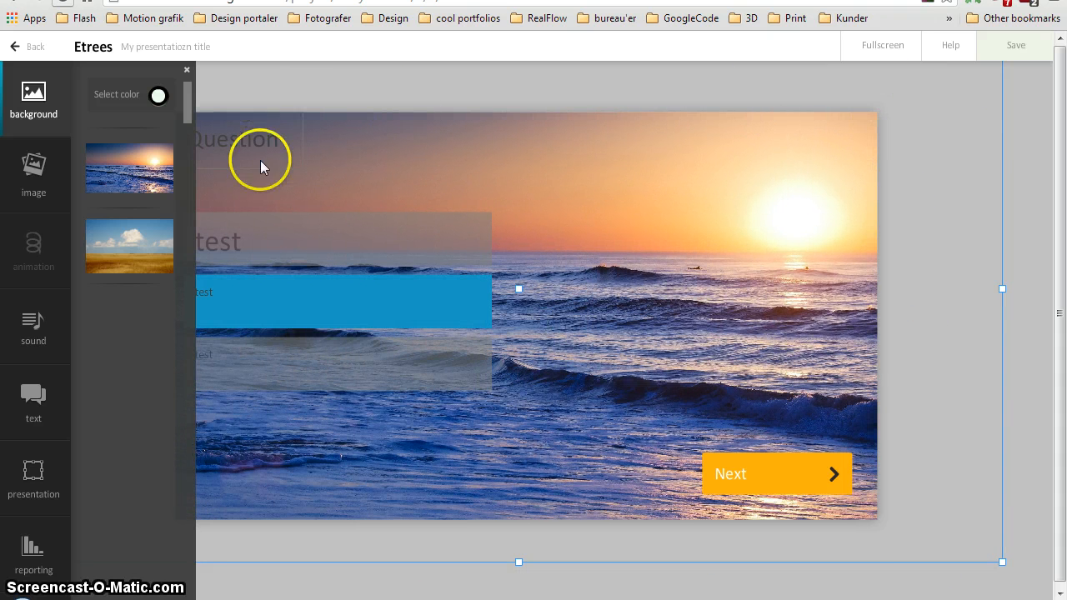
mouse_move(822, 186)
mouse_down()
mouse_move(825, 157)
mouse_move(823, 167)
mouse_up()
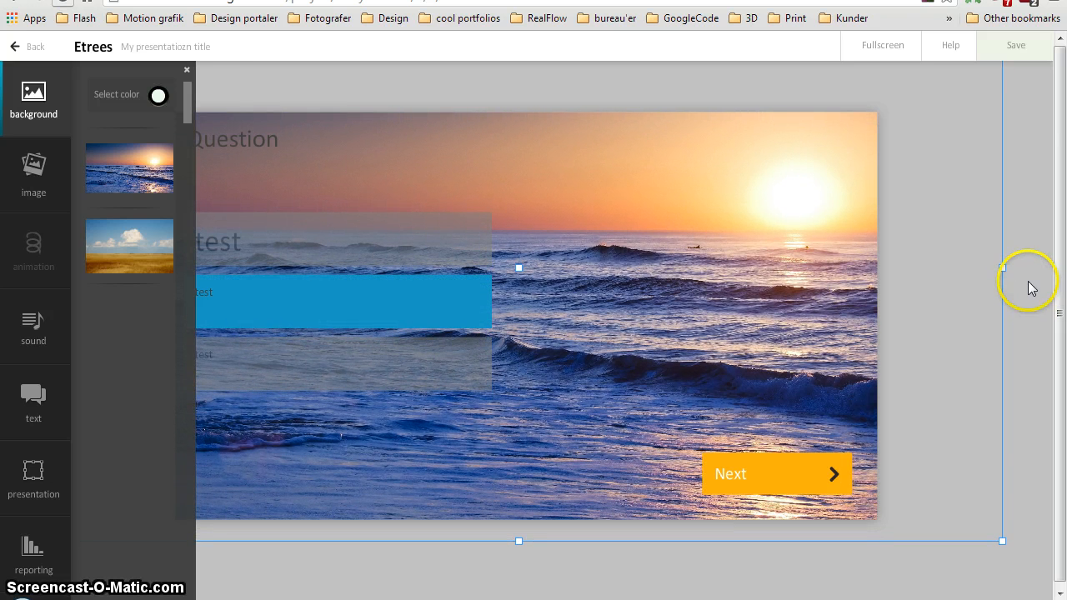
Add the cartoon badger image to the slide, shrink it to about half size, mirror it horizontally and place it above the Next button
click(52, 201)
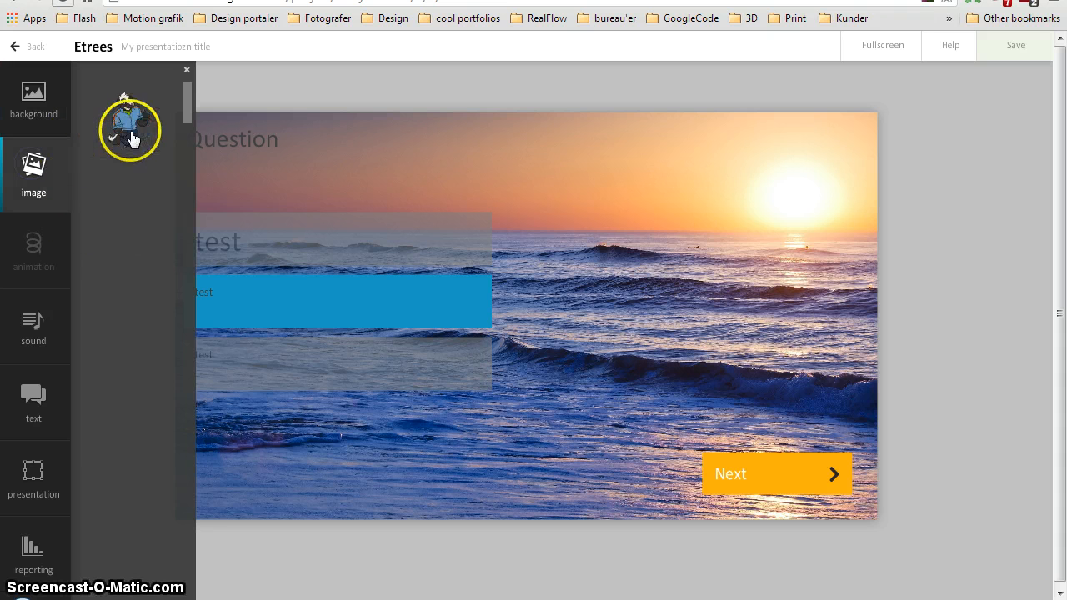
drag(133, 146, 708, 303)
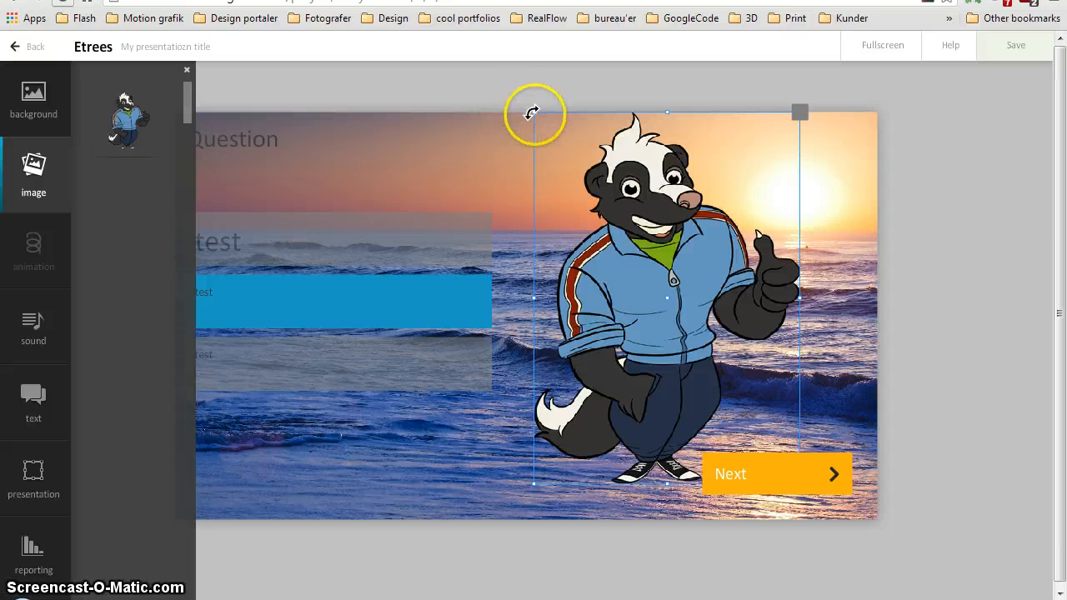
drag(535, 114, 693, 326)
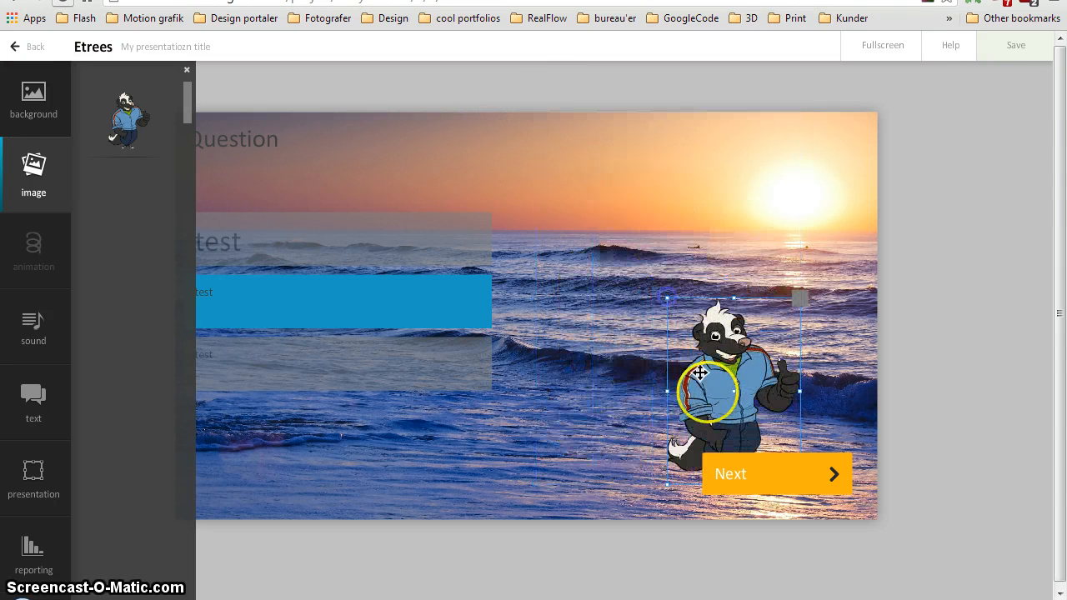
drag(708, 389, 604, 293)
click(680, 195)
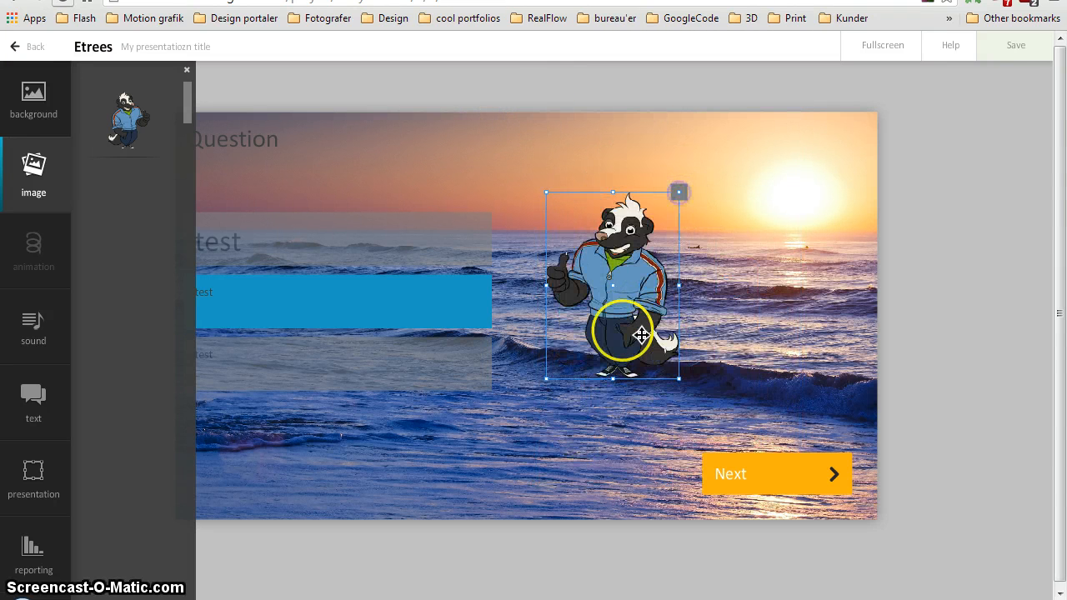
drag(631, 334, 775, 326)
Try out a second badger image by shrinking, moving and slightly tilting it, and delete it from the slide
click(137, 122)
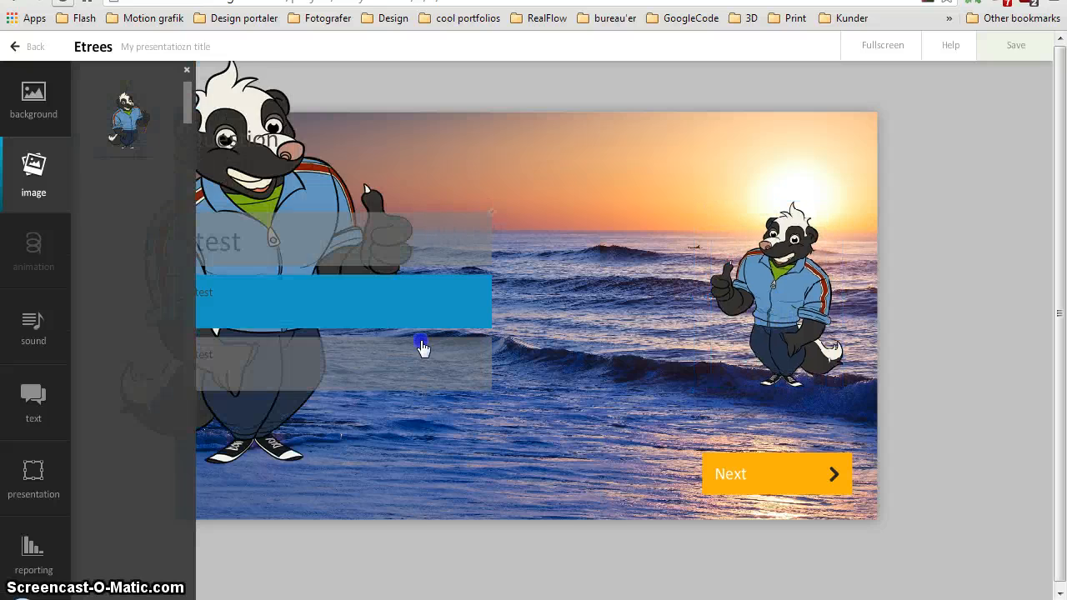
click(574, 194)
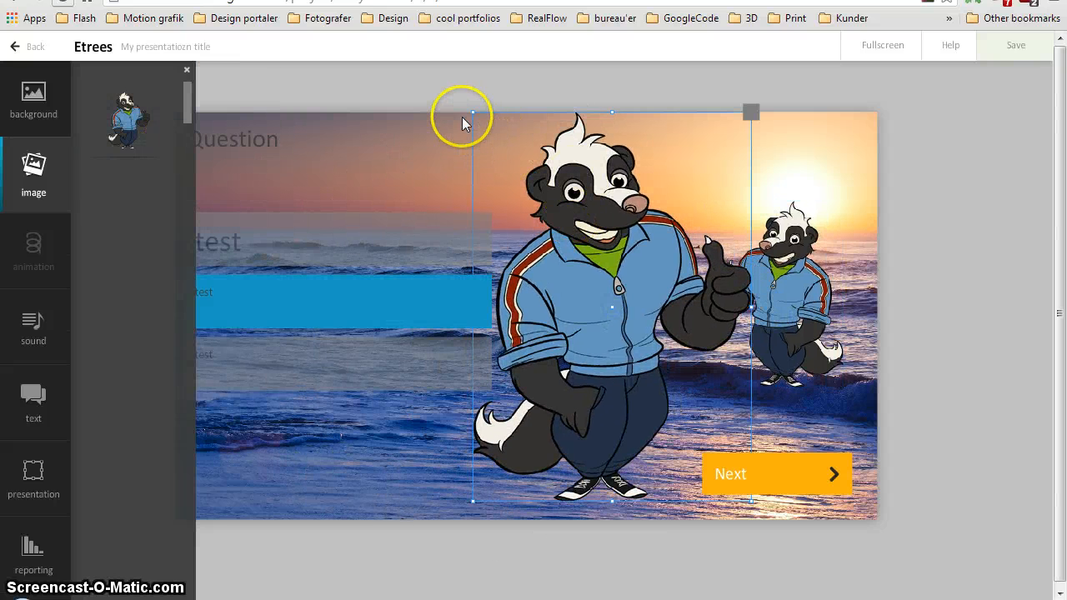
drag(472, 108, 619, 313)
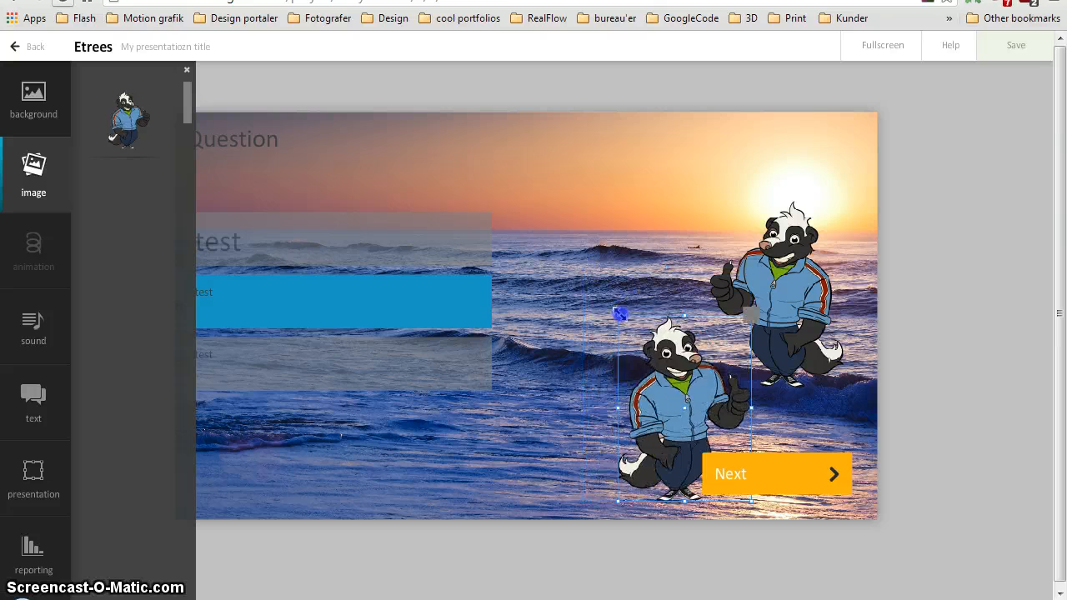
drag(676, 419, 583, 254)
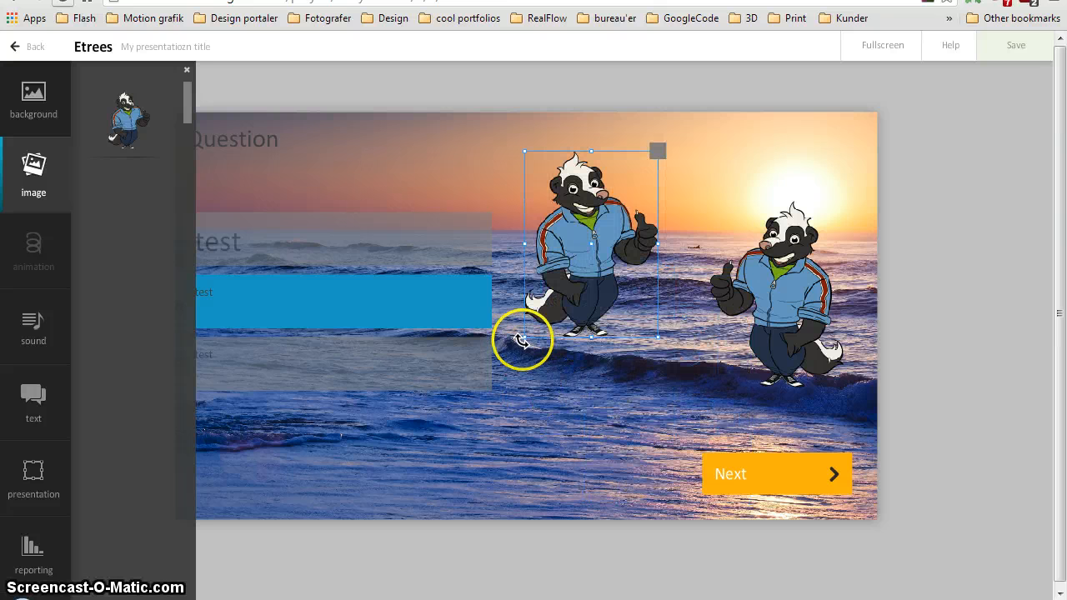
mouse_move(521, 335)
mouse_down()
mouse_move(651, 362)
mouse_move(495, 341)
mouse_move(522, 352)
mouse_up()
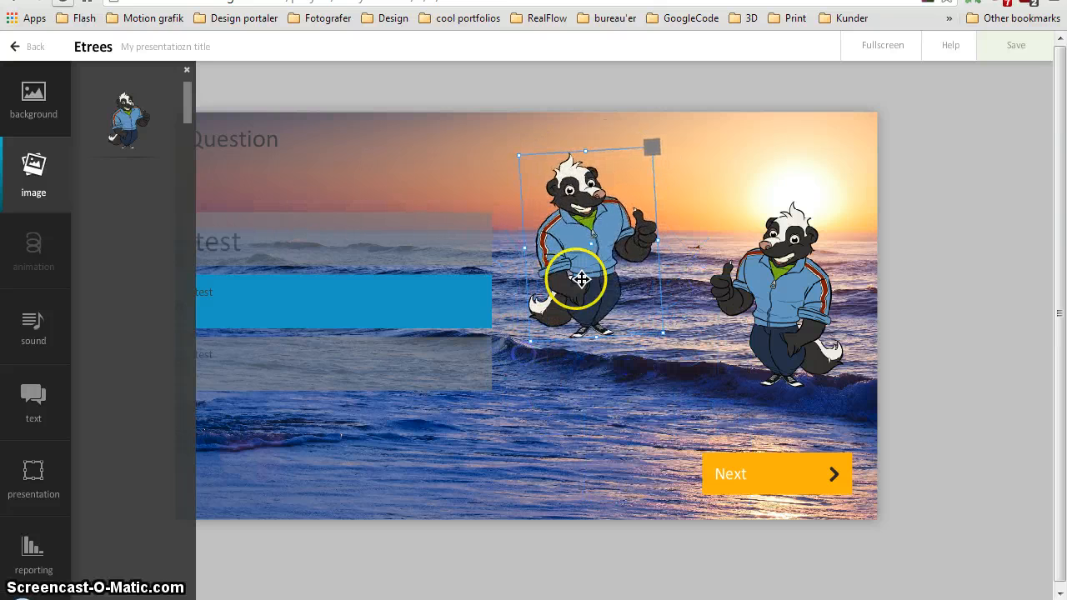
drag(574, 252, 605, 275)
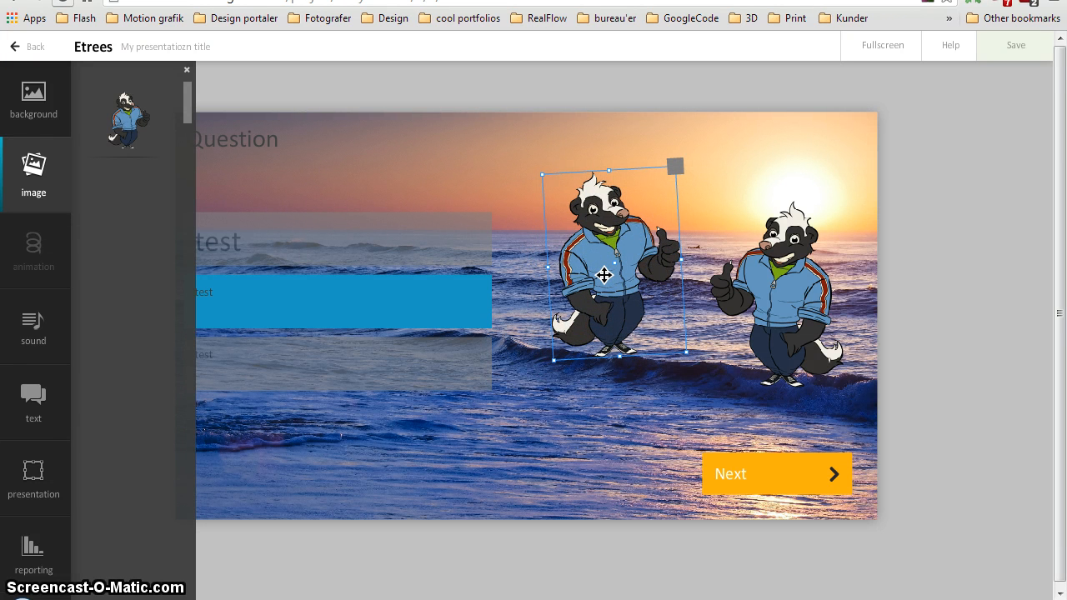
key(Delete)
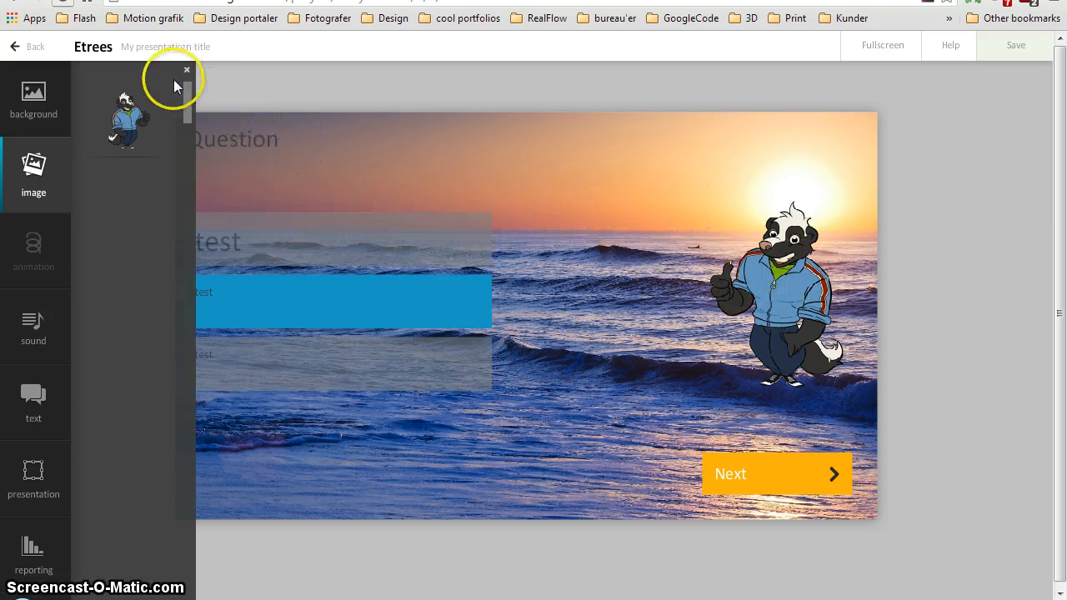
Try placing the 1-second sound clip on the slide, show its loop and delay options, and delete the clip
click(38, 327)
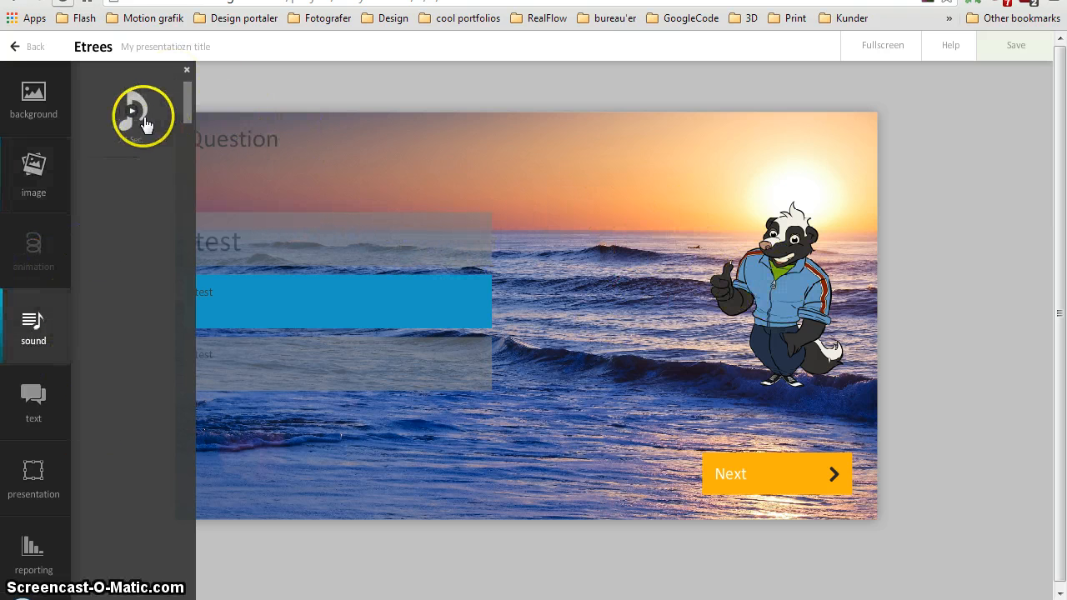
drag(130, 121, 566, 251)
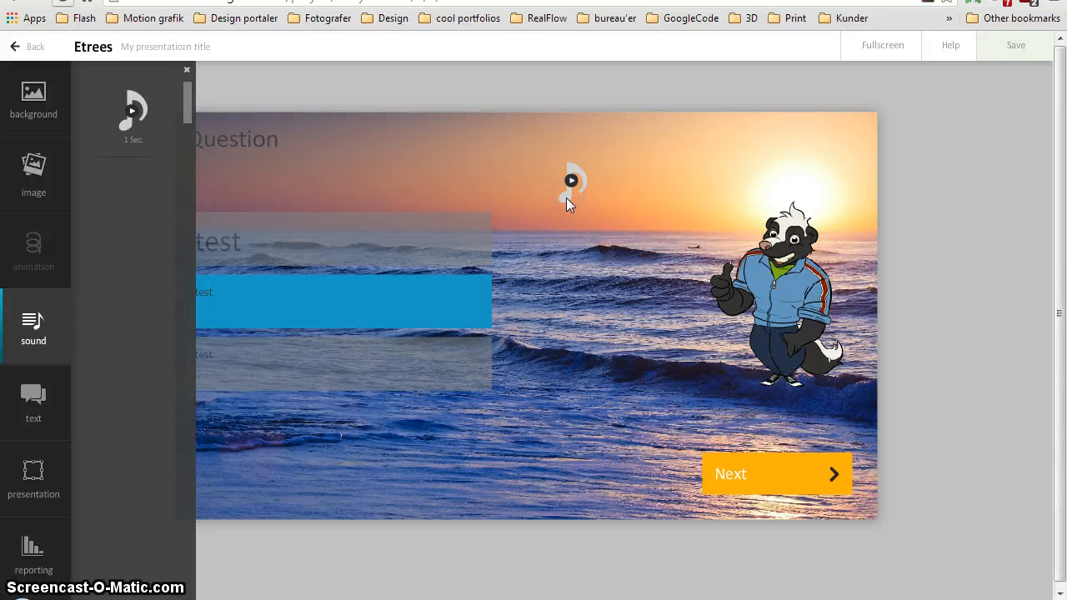
click(566, 198)
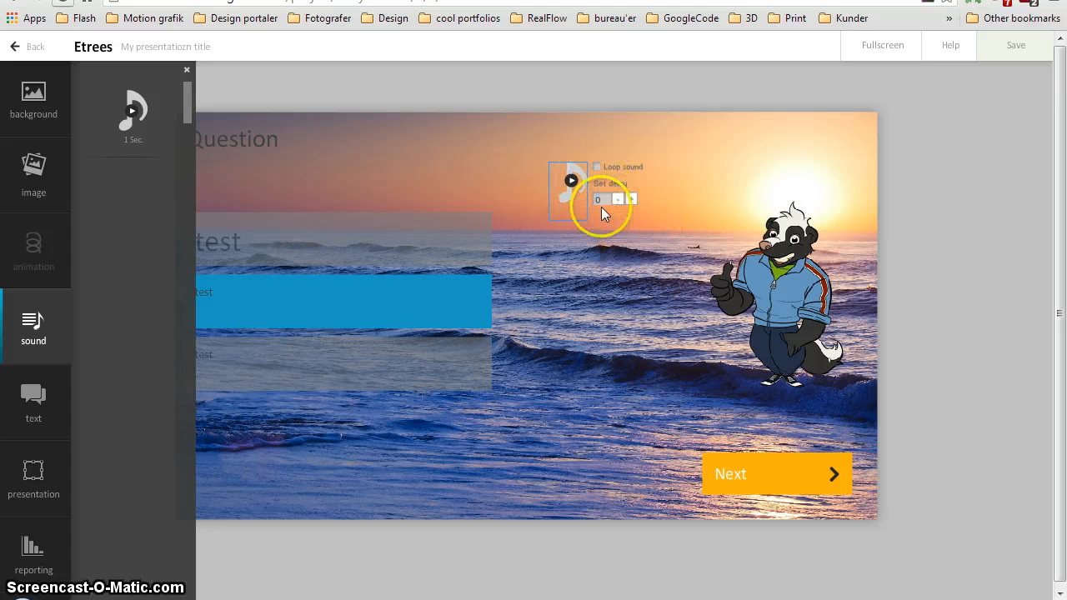
drag(567, 195, 558, 195)
key(Delete)
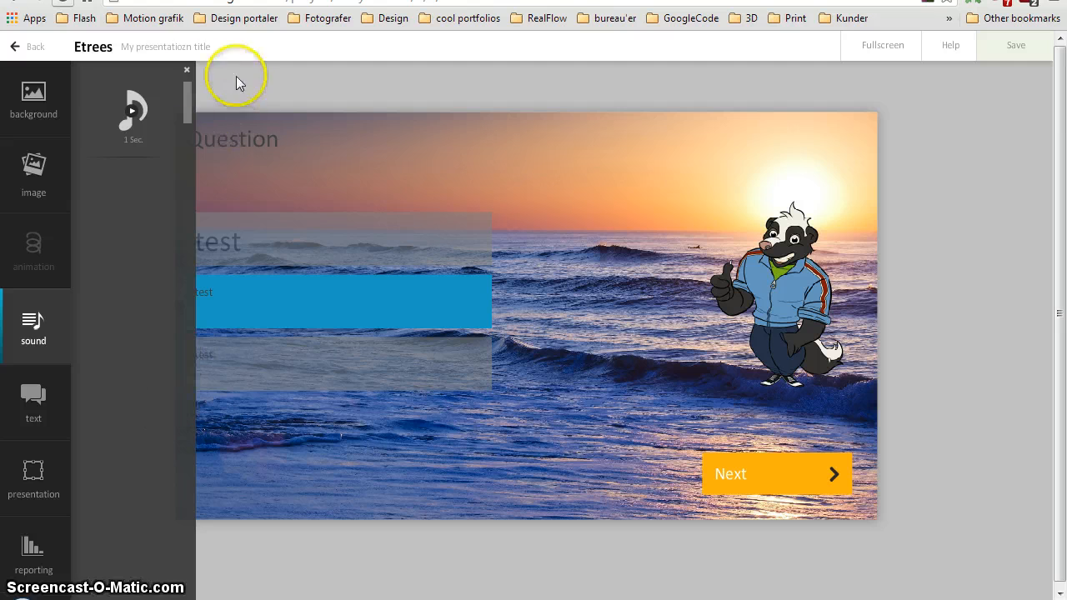
click(188, 72)
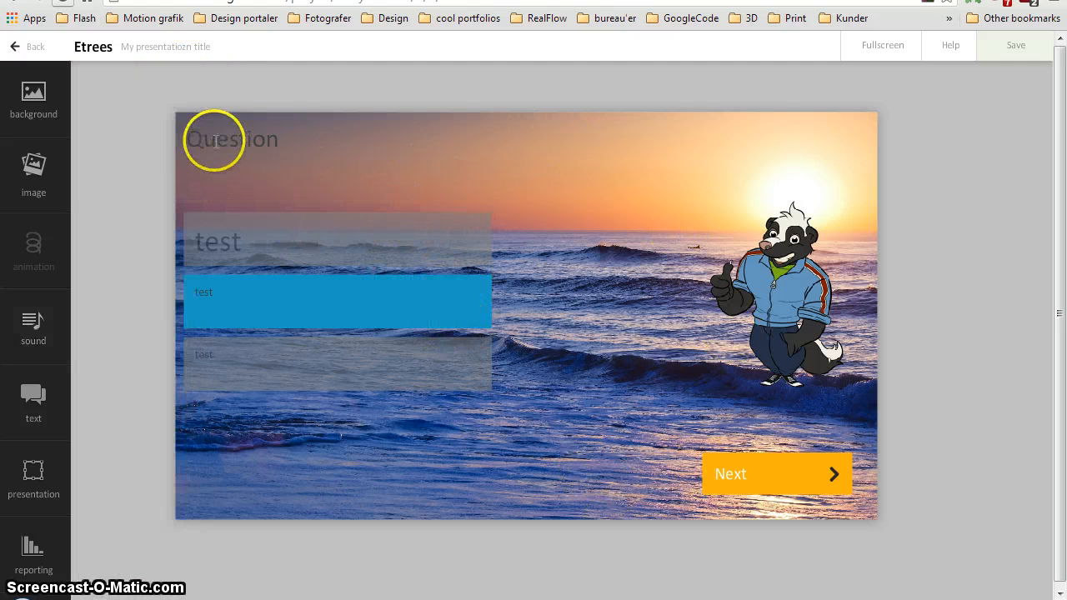
Replace the text of the question heading with "This is a Question"
drag(195, 140, 291, 142)
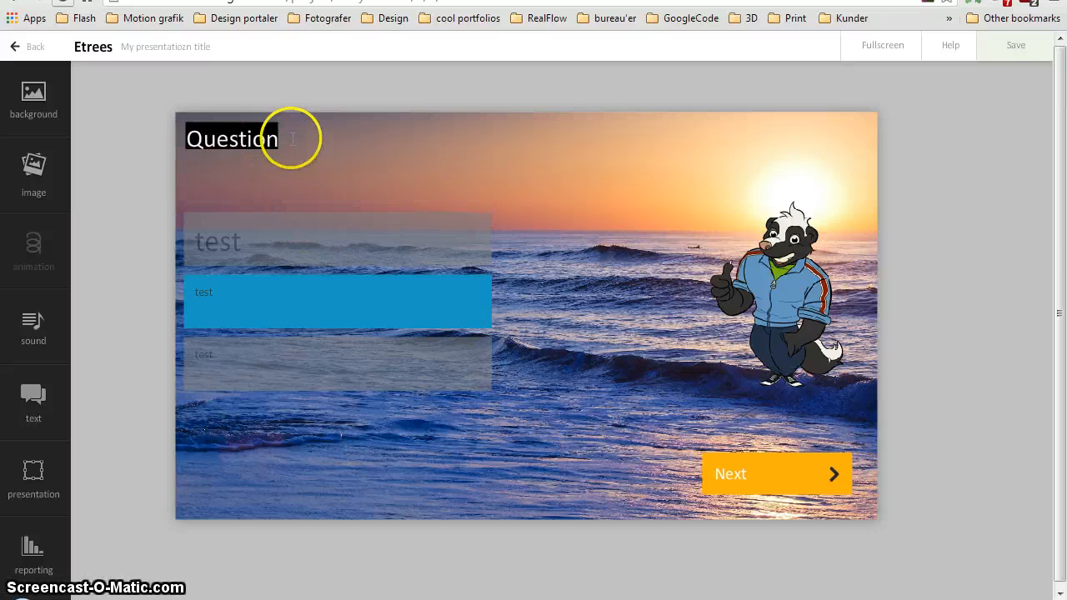
click(291, 136)
click(284, 155)
drag(305, 171, 542, 193)
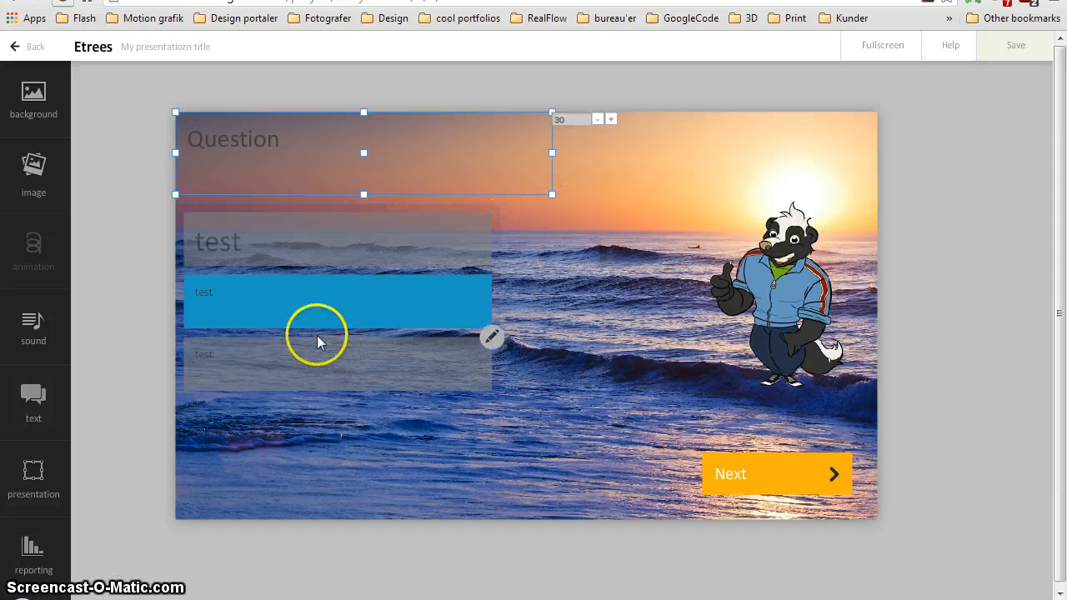
drag(268, 135, 162, 142)
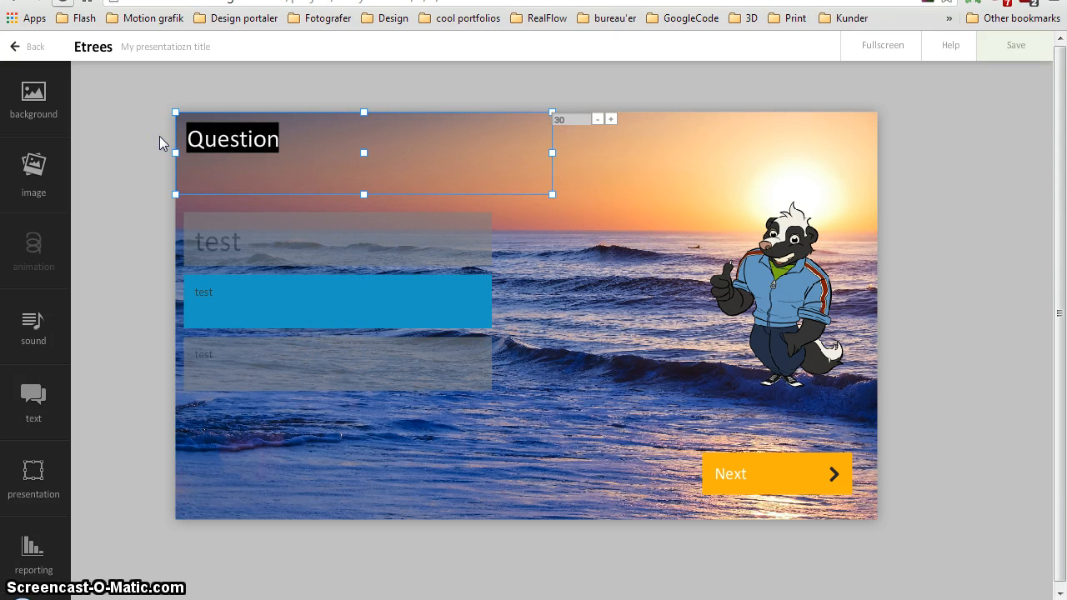
text(The)
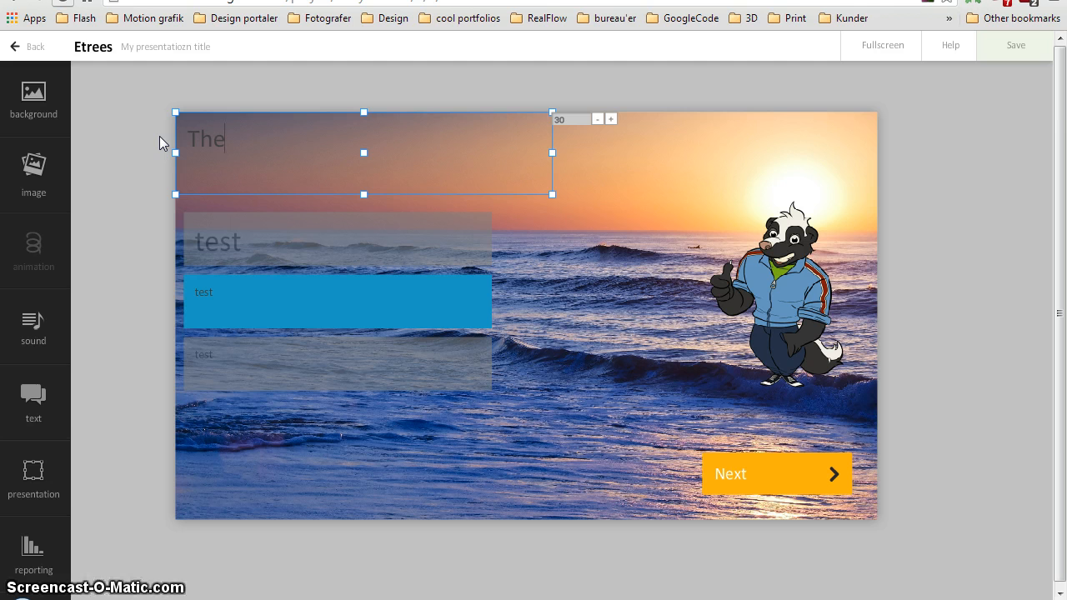
key(BackSpace)
text(is is a )
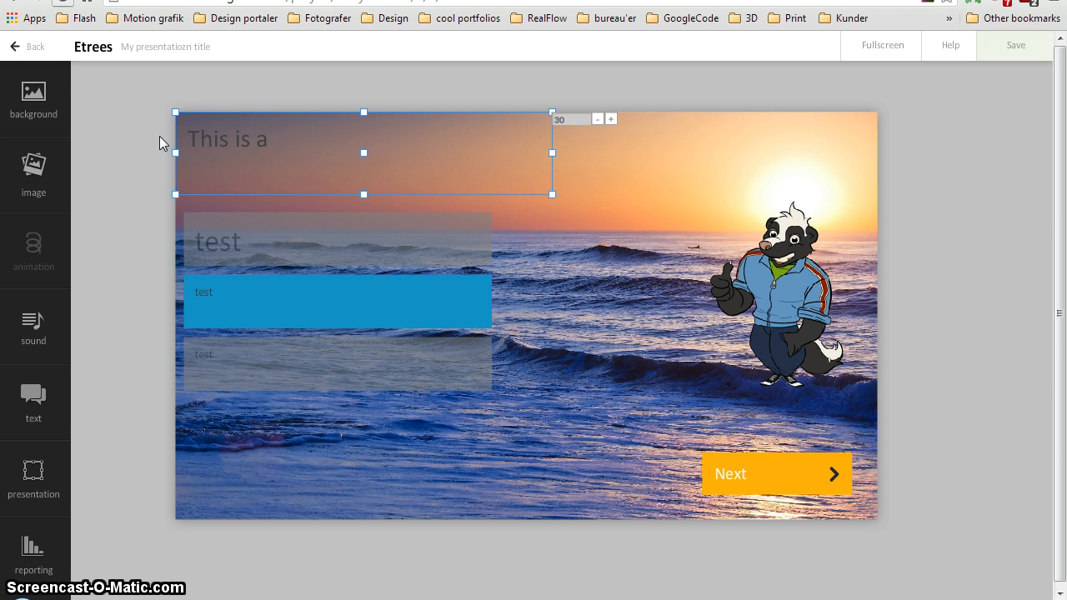
text(uestion)
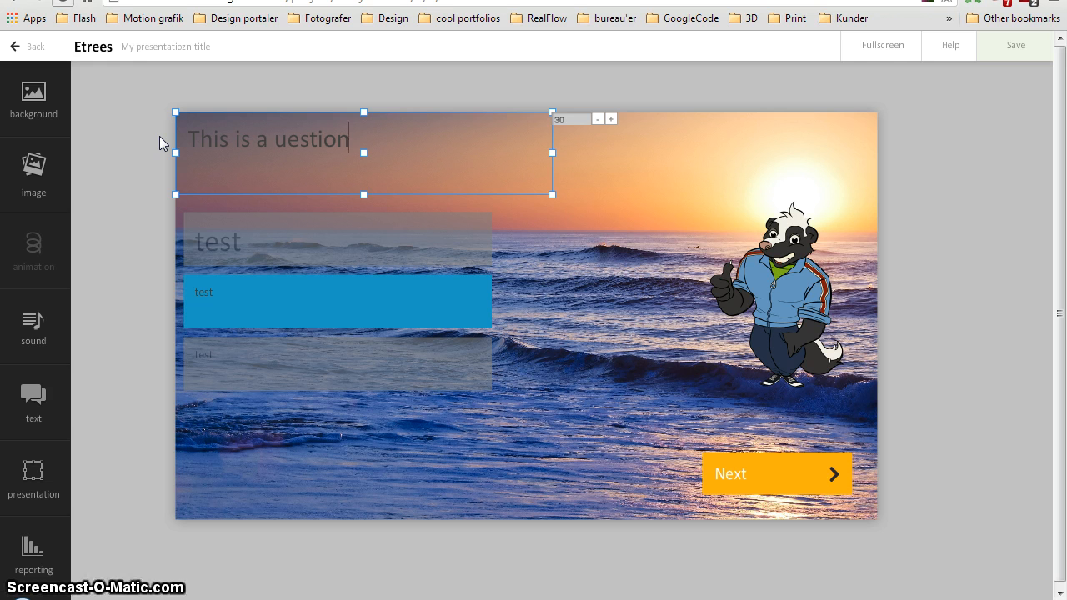
key(BackSpace)
key(BackSpace)
key(BackSpace)
key(BackSpace)
key(BackSpace)
key(BackSpace)
key(BackSpace)
text(Q)
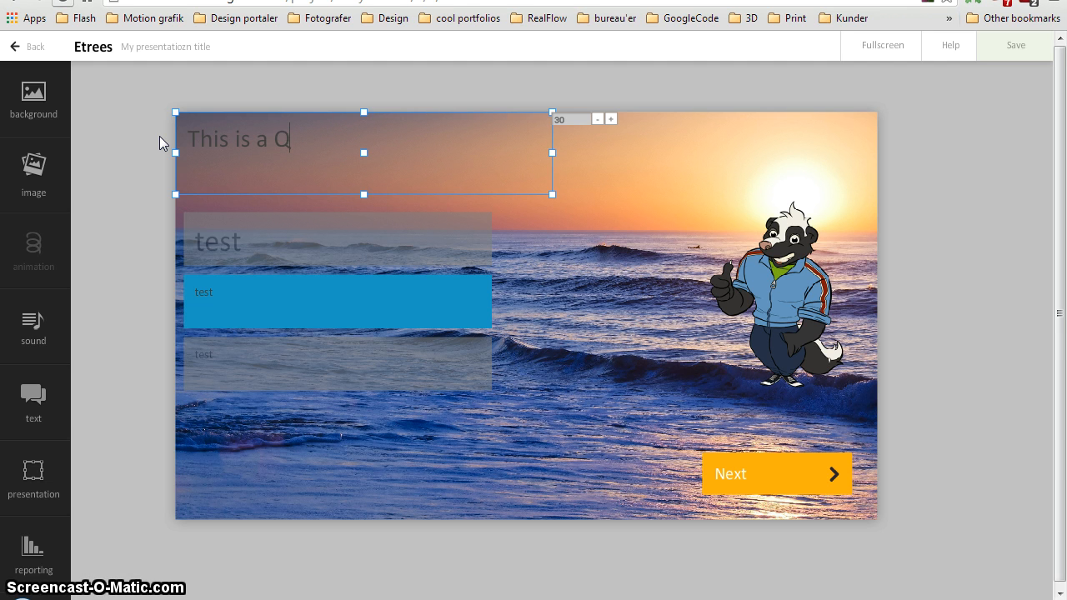
text(uestion)
Increase the question heading's font size to 45
click(611, 120)
click(611, 119)
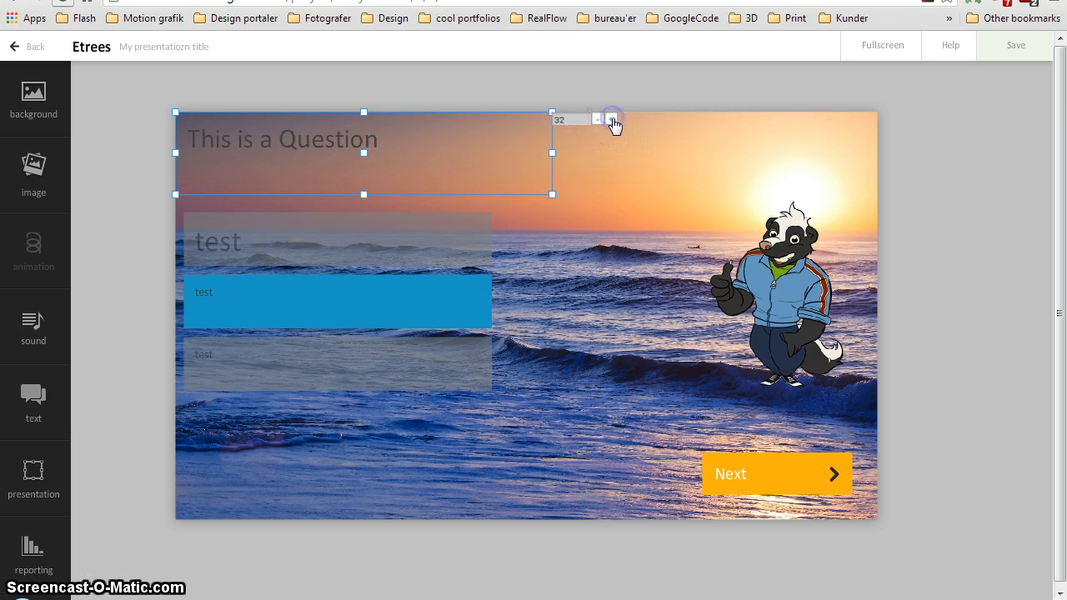
click(611, 120)
click(611, 119)
click(611, 119)
click(611, 120)
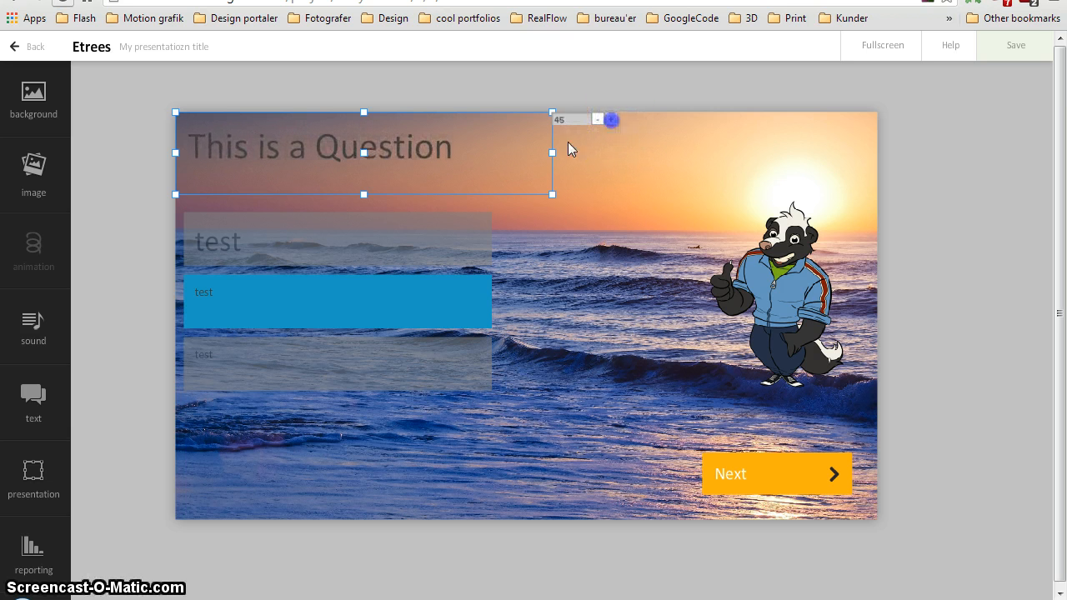
Widen the question heading's text box, make it slightly shorter, and move it a little inward from the slide's upper-left corner
drag(552, 193, 675, 181)
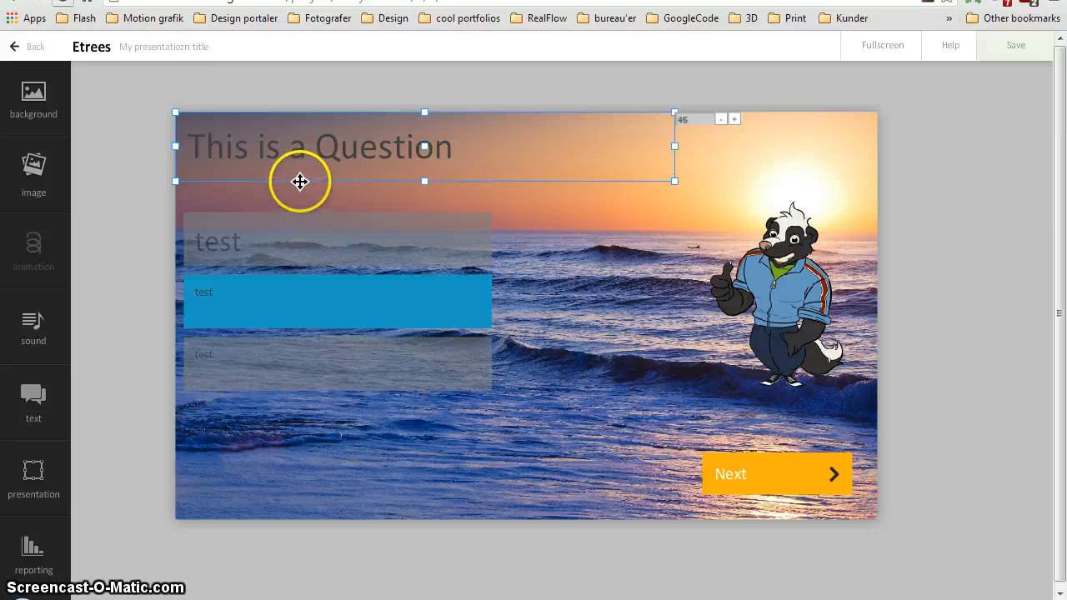
drag(297, 181, 332, 194)
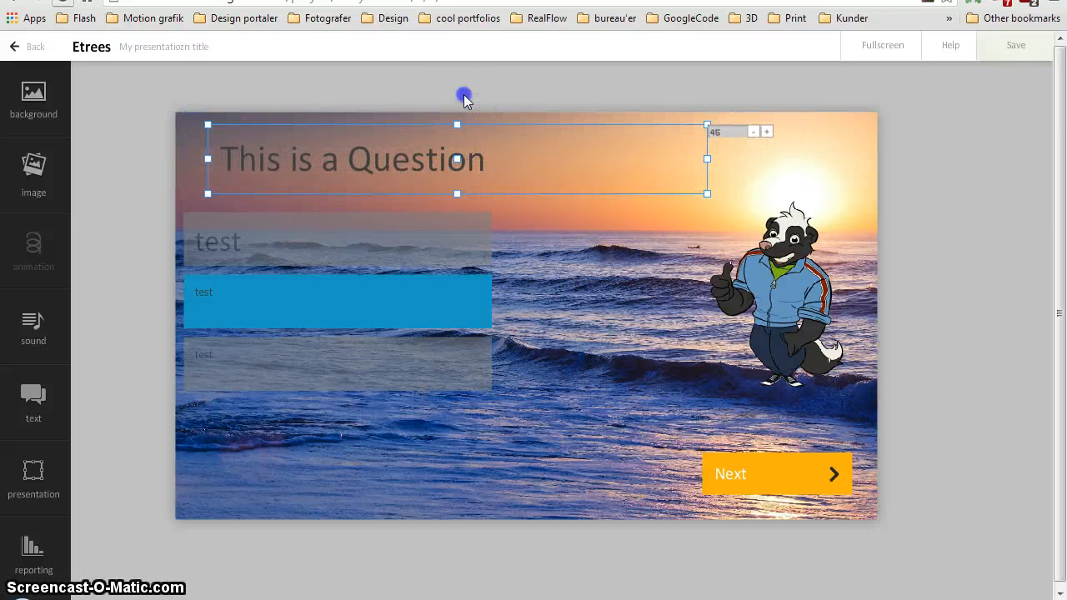
click(464, 98)
Move the answer block up and right to line up beneath the question heading, and reduce its height slightly
mouse_move(307, 241)
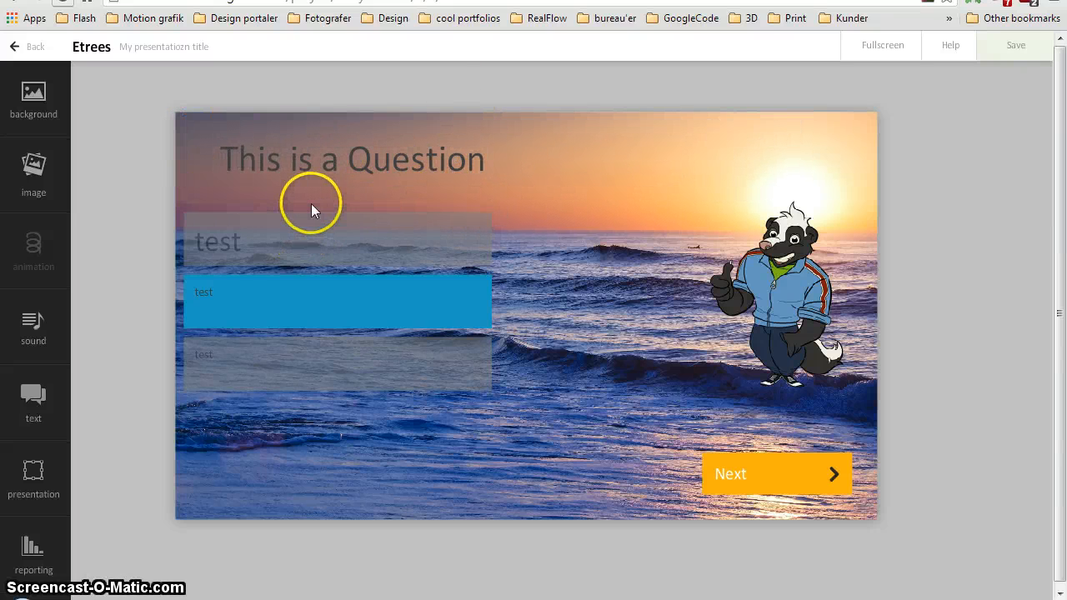
click(311, 208)
drag(262, 209, 303, 195)
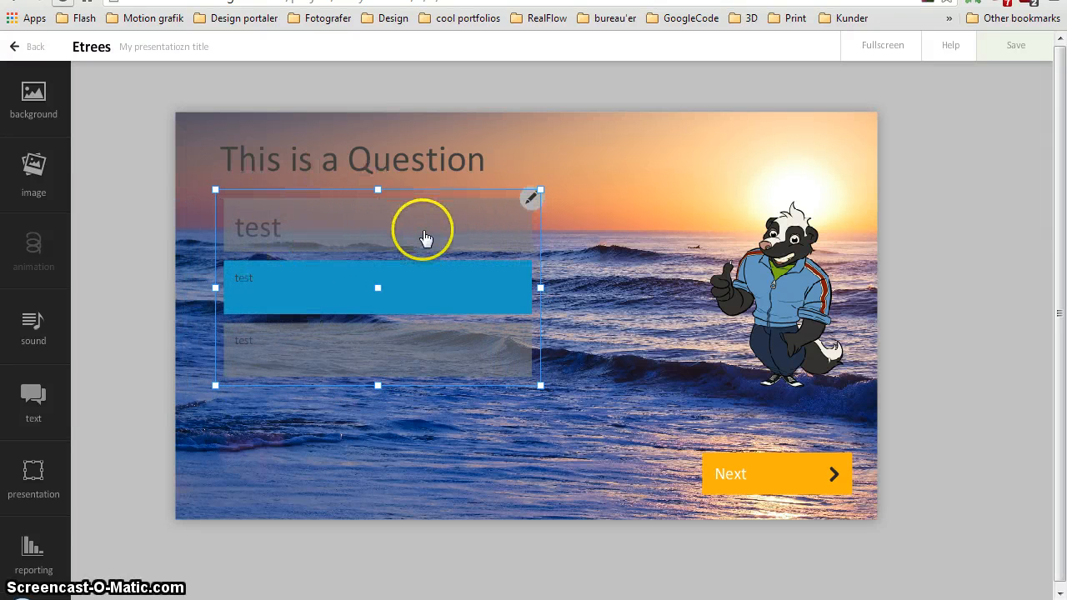
mouse_move(379, 386)
mouse_down()
mouse_move(362, 459)
mouse_move(372, 371)
mouse_up()
click(348, 258)
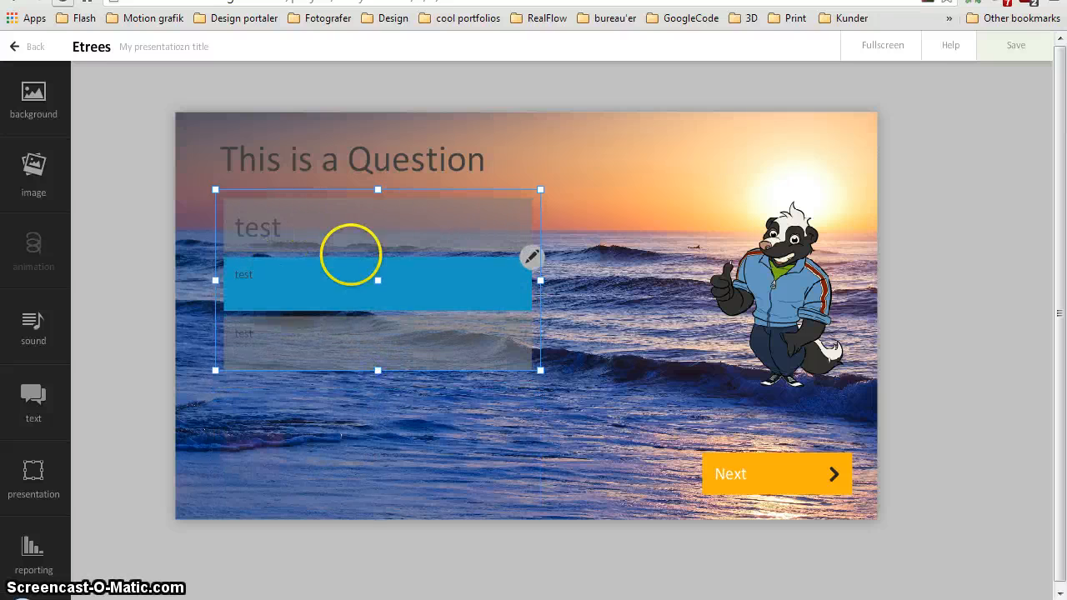
Open the first answer for editing, view the list of available fonts, and leave the font unchanged
double_click(374, 254)
click(247, 166)
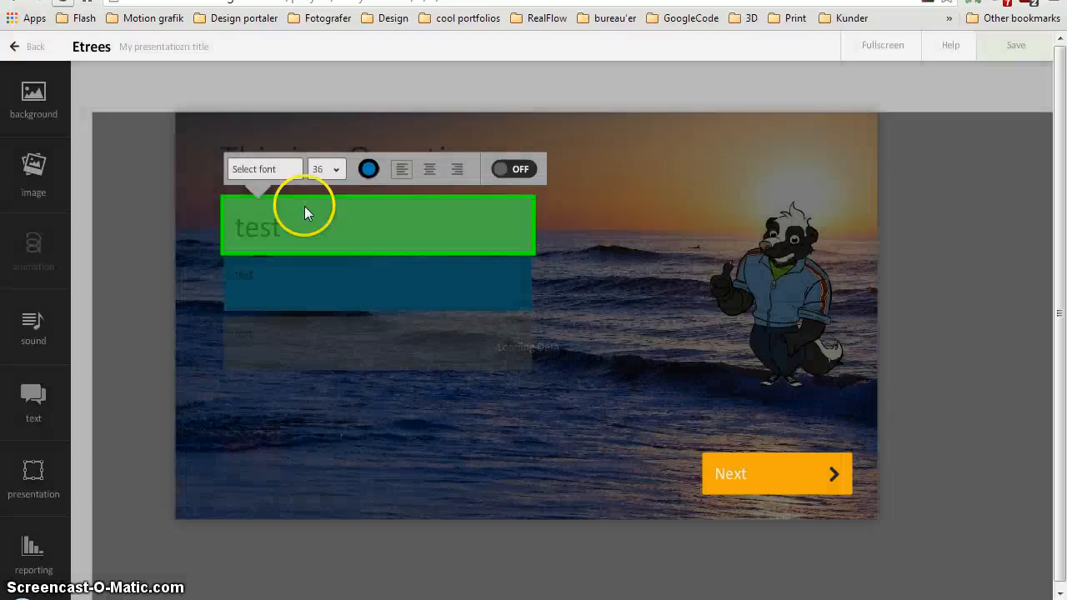
click(266, 168)
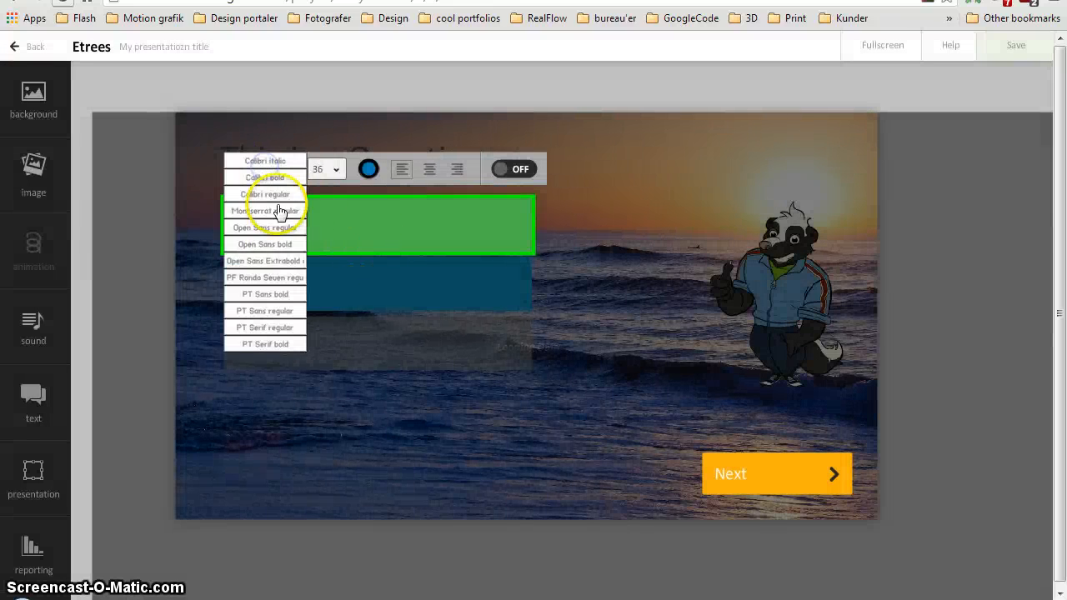
click(136, 185)
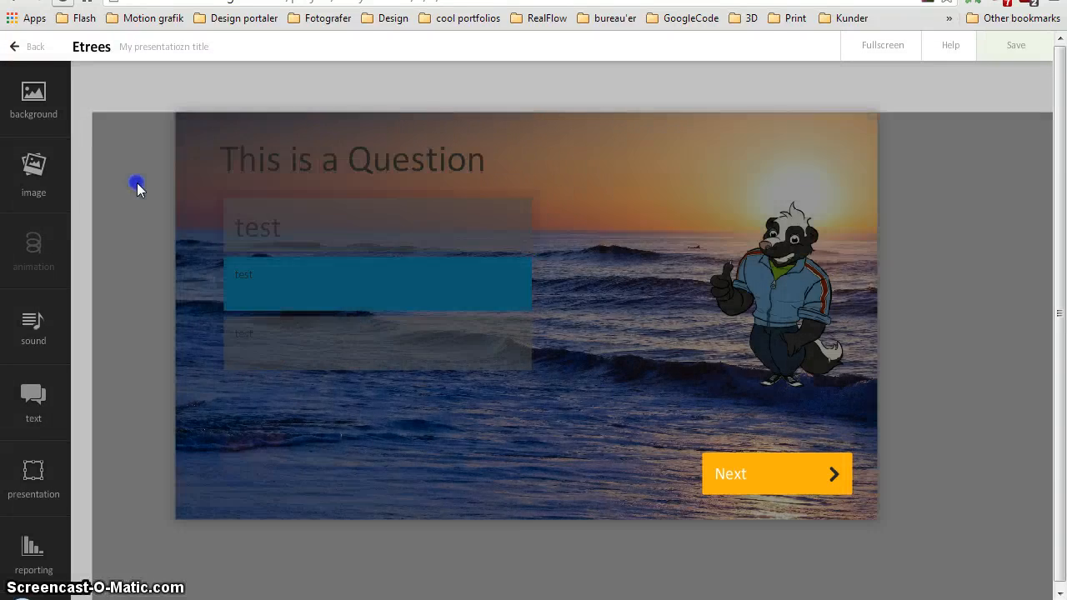
Reopen the first answer's formatting, try a font size of 20, and set the size back to 36
click(322, 217)
double_click(420, 248)
click(338, 171)
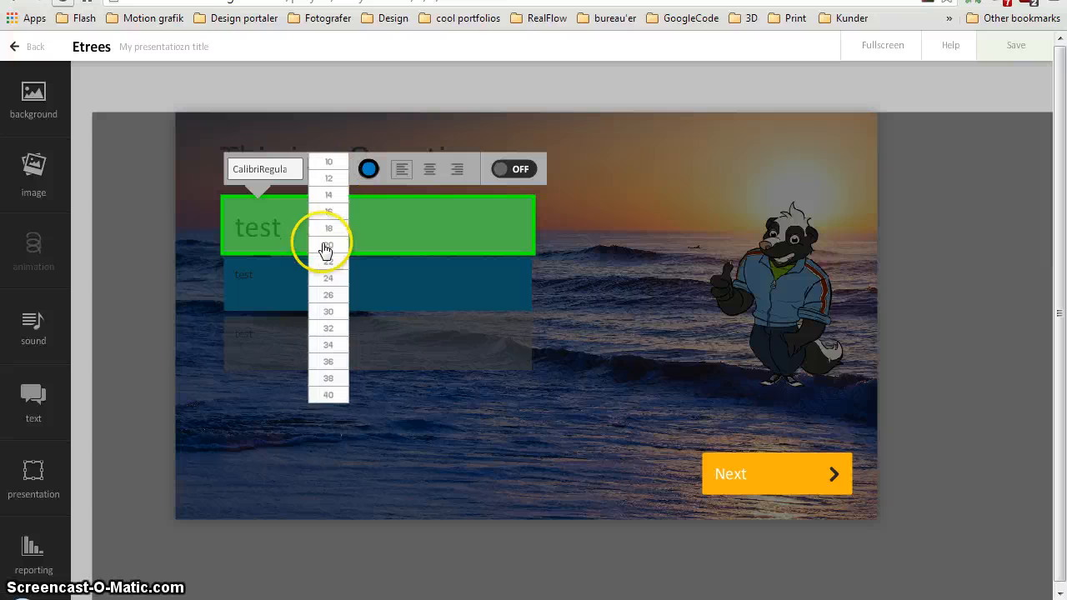
click(328, 252)
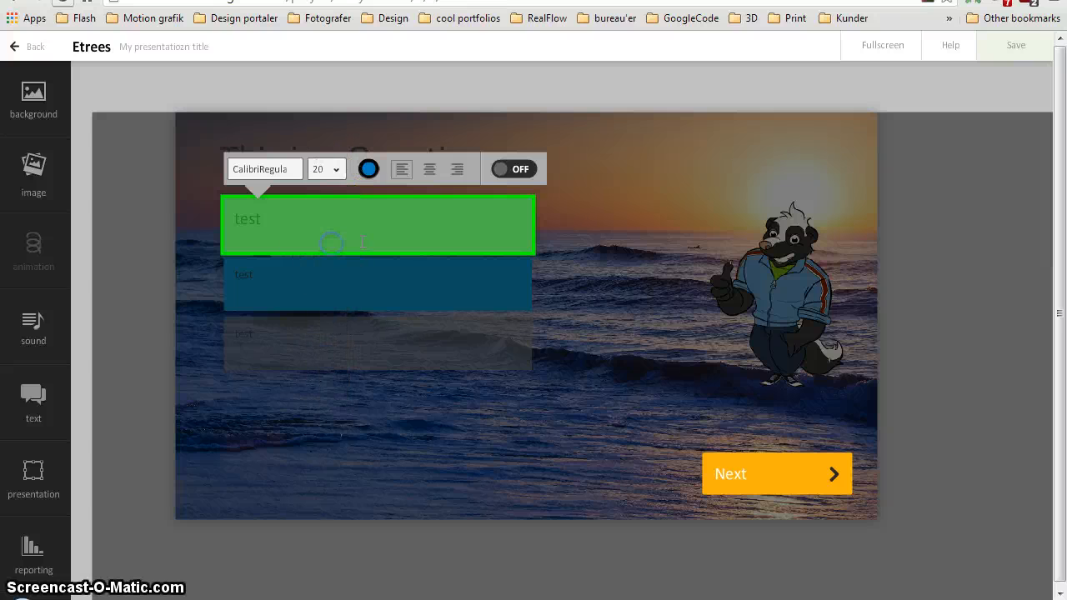
click(328, 171)
click(326, 359)
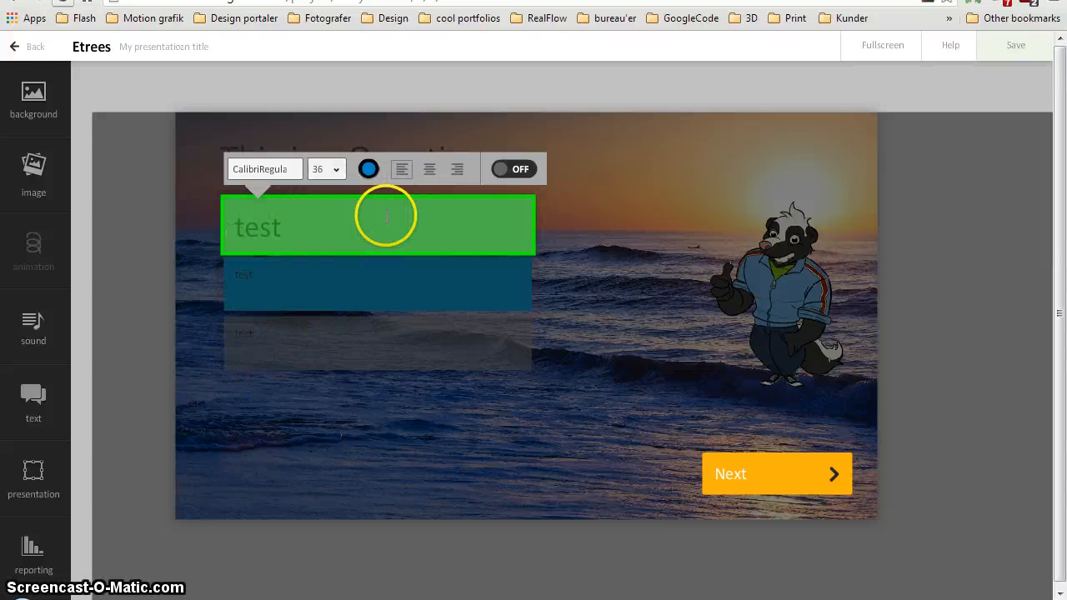
Try a blue color (#3c48fe) for the first answer
click(370, 169)
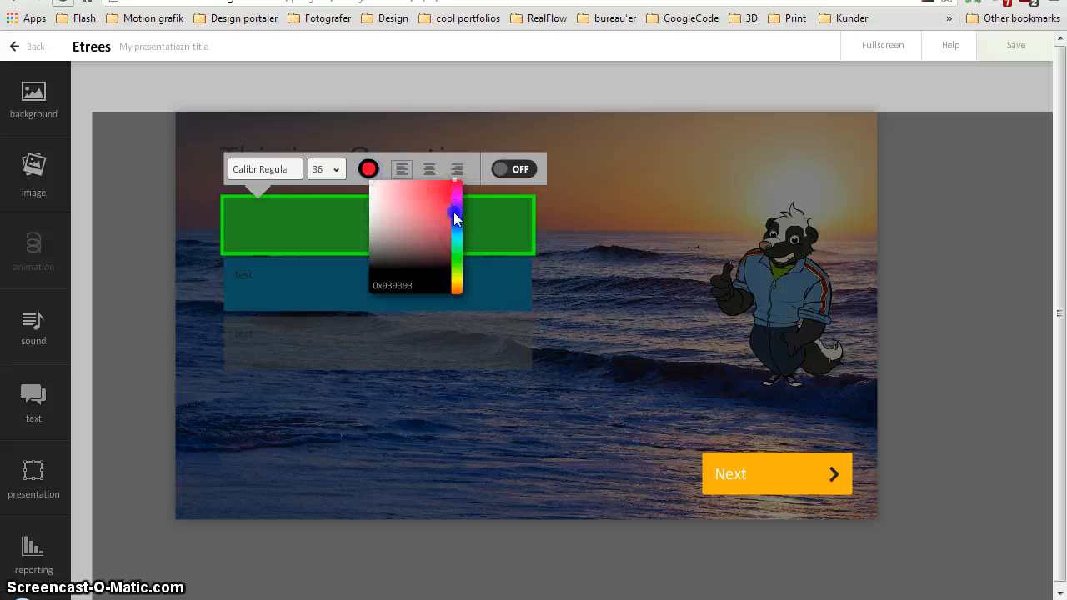
drag(453, 212, 451, 255)
mouse_move(436, 210)
mouse_down()
mouse_move(392, 186)
mouse_move(394, 211)
mouse_move(458, 218)
mouse_move(440, 184)
mouse_move(392, 184)
mouse_move(397, 202)
mouse_move(424, 207)
mouse_move(441, 195)
mouse_move(440, 207)
mouse_up()
click(377, 170)
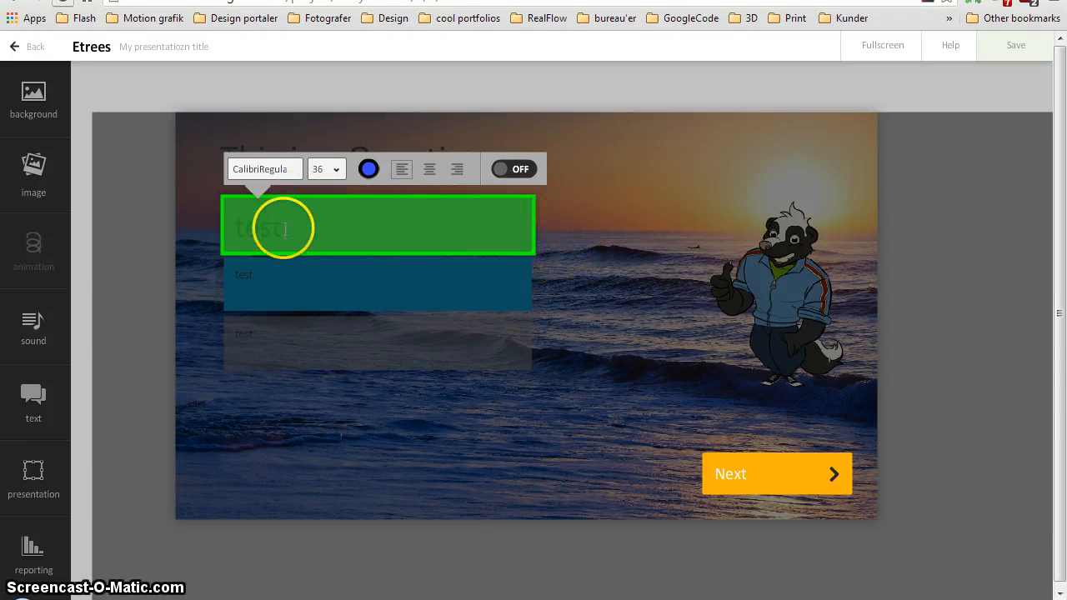
Switch the first answer's state to ON and change its color to pale pink
click(510, 171)
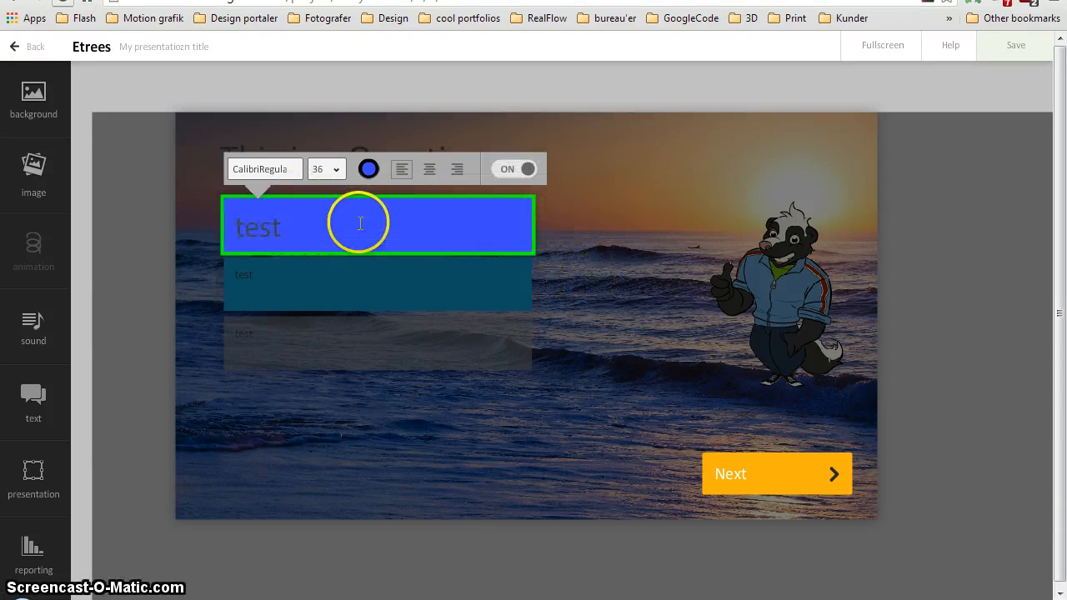
click(369, 169)
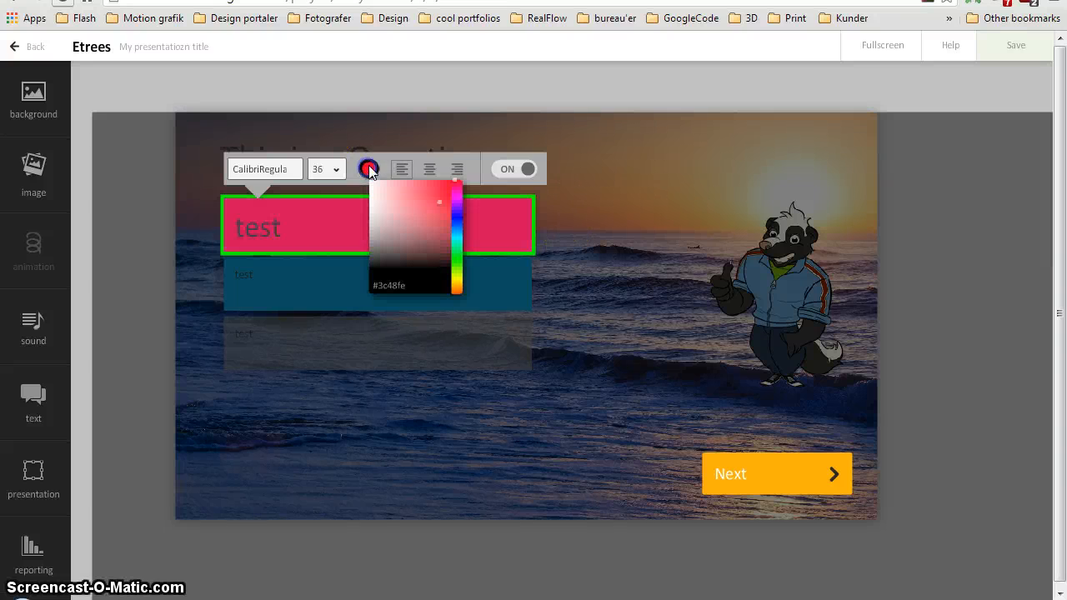
drag(412, 203, 378, 195)
click(575, 194)
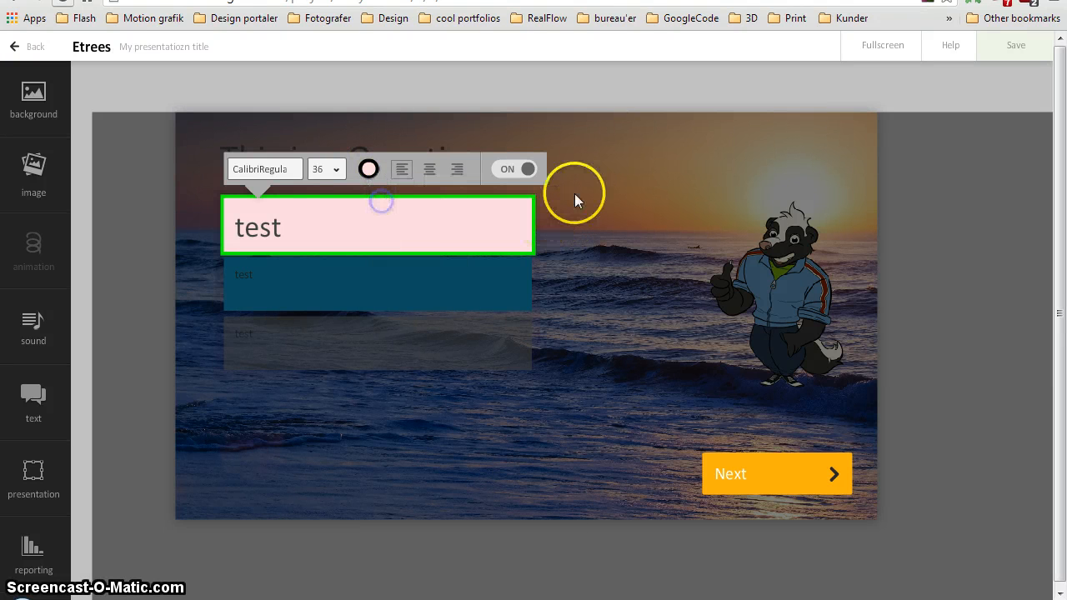
Try centered and right-aligned text on the first answer and return it to left alignment
click(466, 181)
click(434, 171)
click(457, 169)
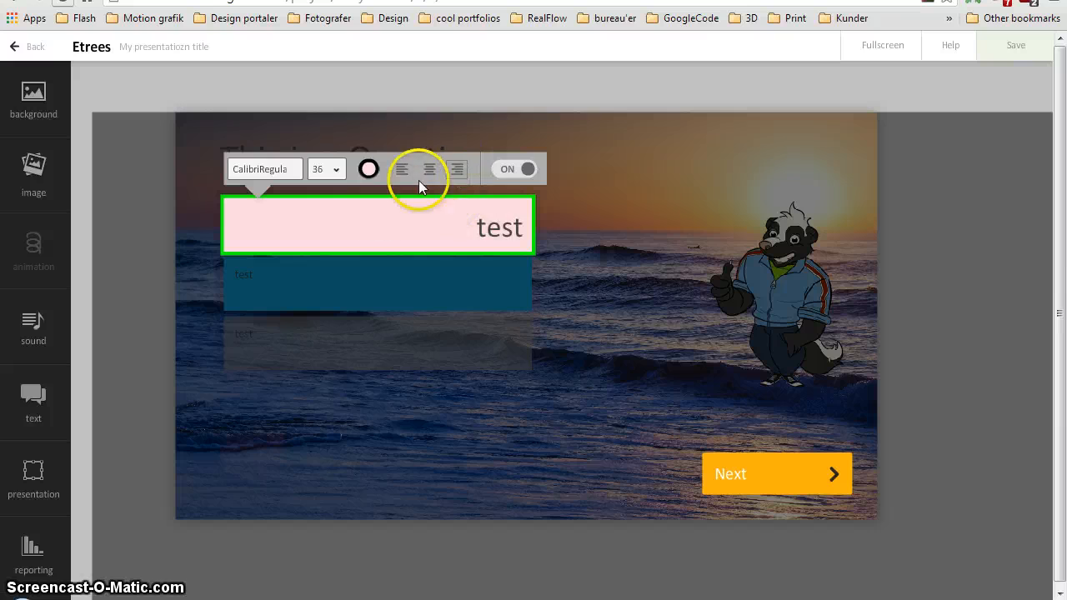
click(600, 191)
Go through the individual answers to show that each can be edited separately, and leave answer editing
click(375, 288)
click(408, 336)
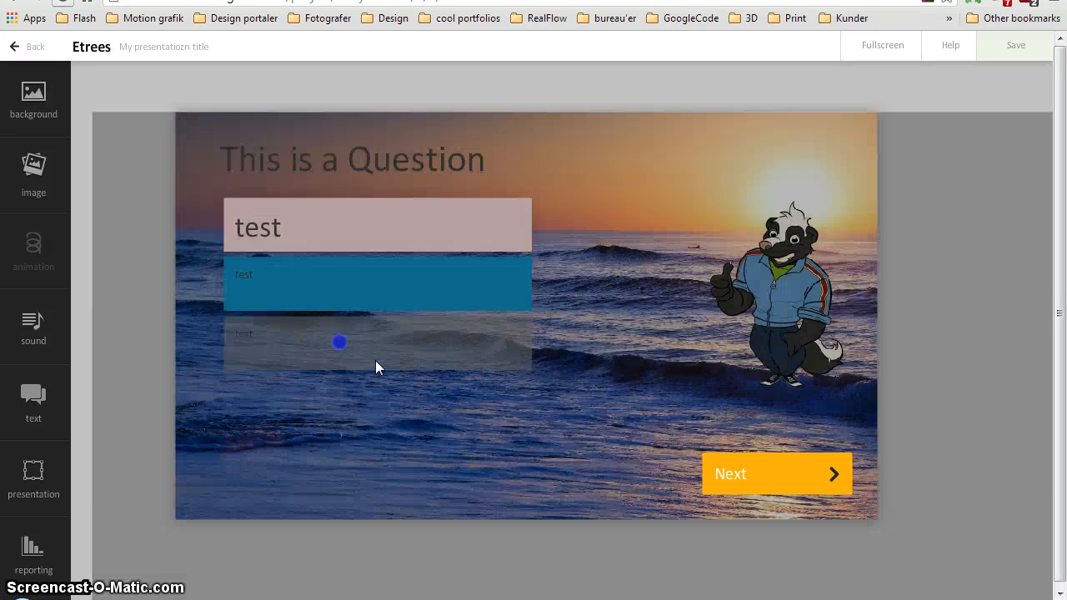
click(374, 348)
click(554, 310)
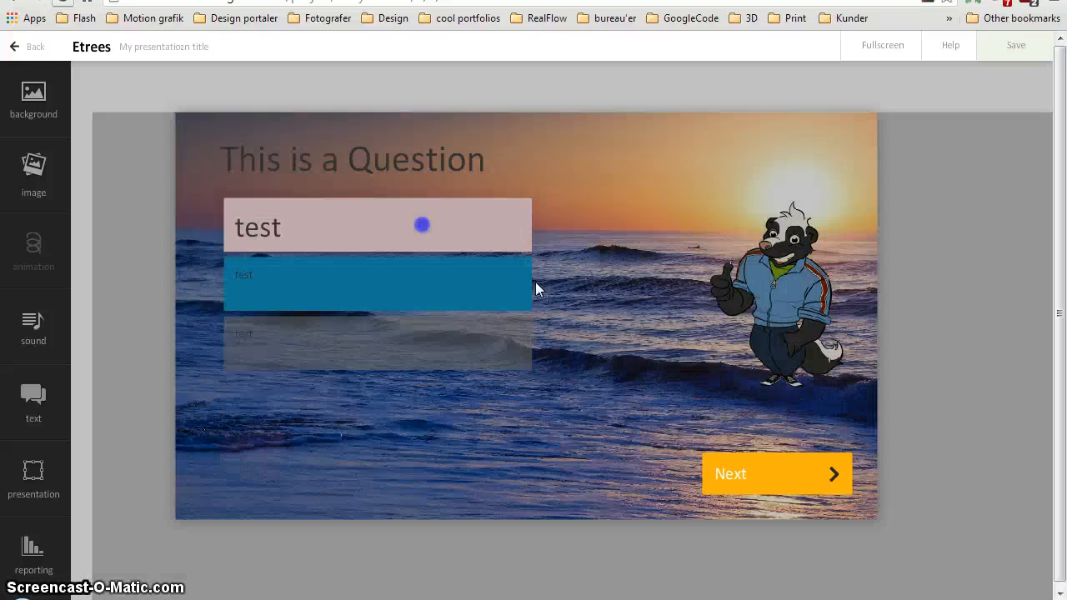
click(401, 225)
click(629, 239)
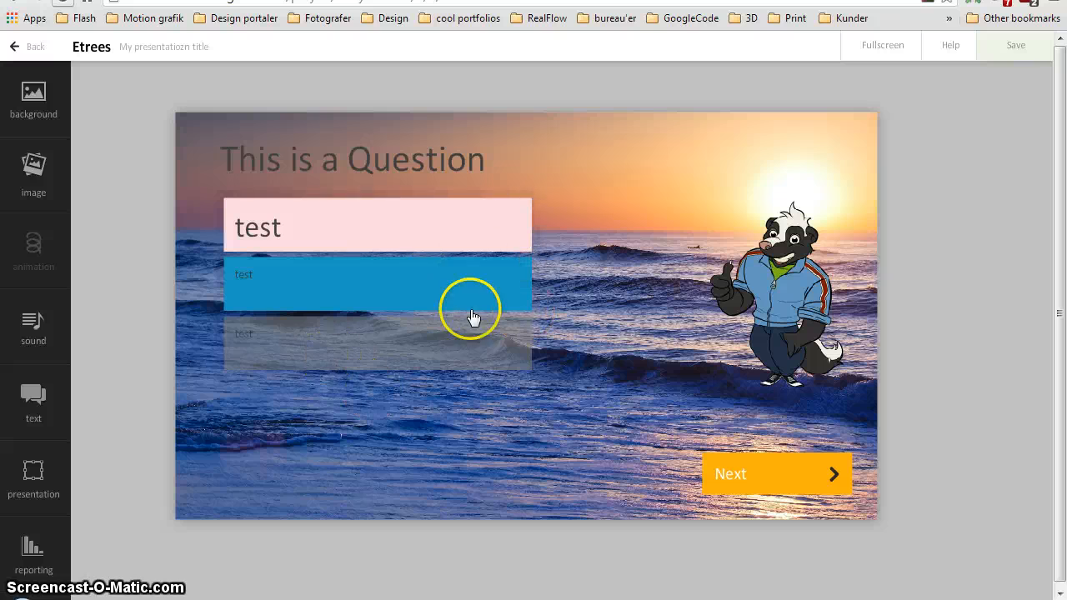
Set the presentation color to turquoise green for the slide's answers
click(46, 496)
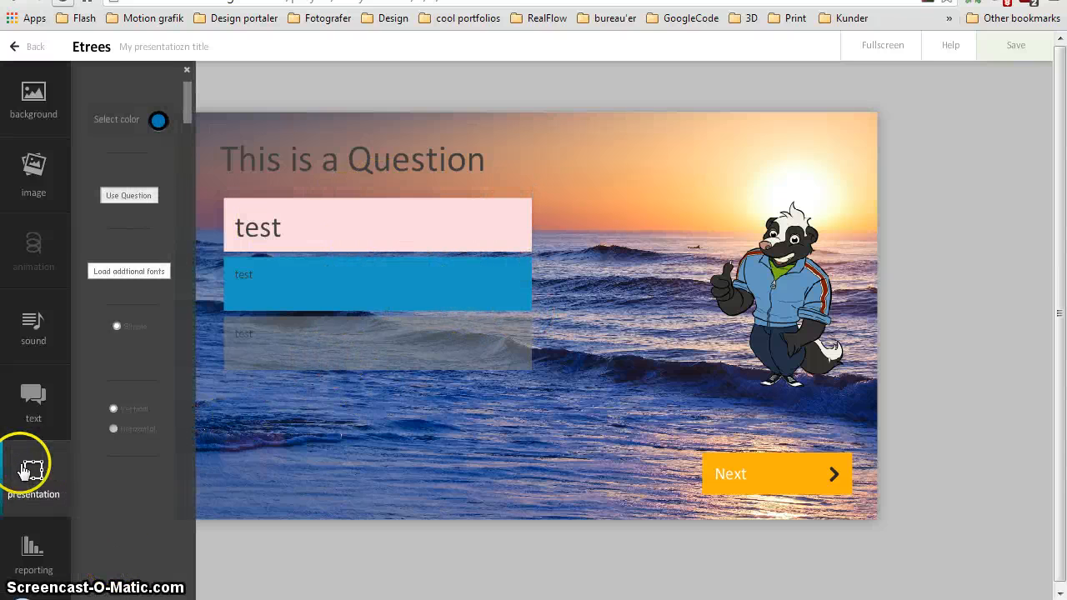
click(158, 123)
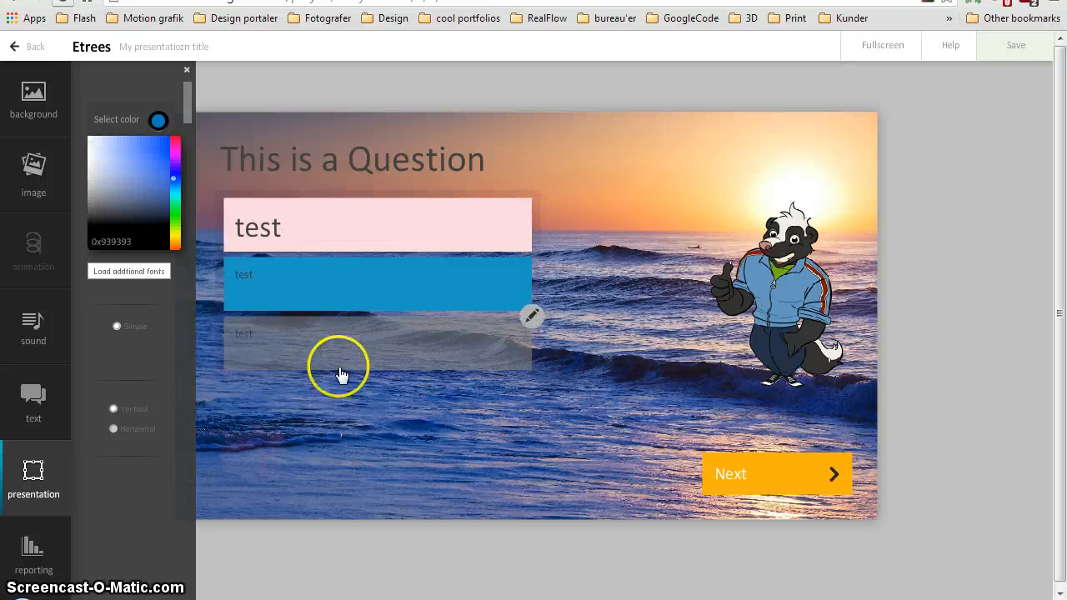
drag(172, 179, 173, 208)
mouse_move(150, 172)
mouse_down()
mouse_move(157, 142)
mouse_move(146, 152)
mouse_move(153, 164)
mouse_up()
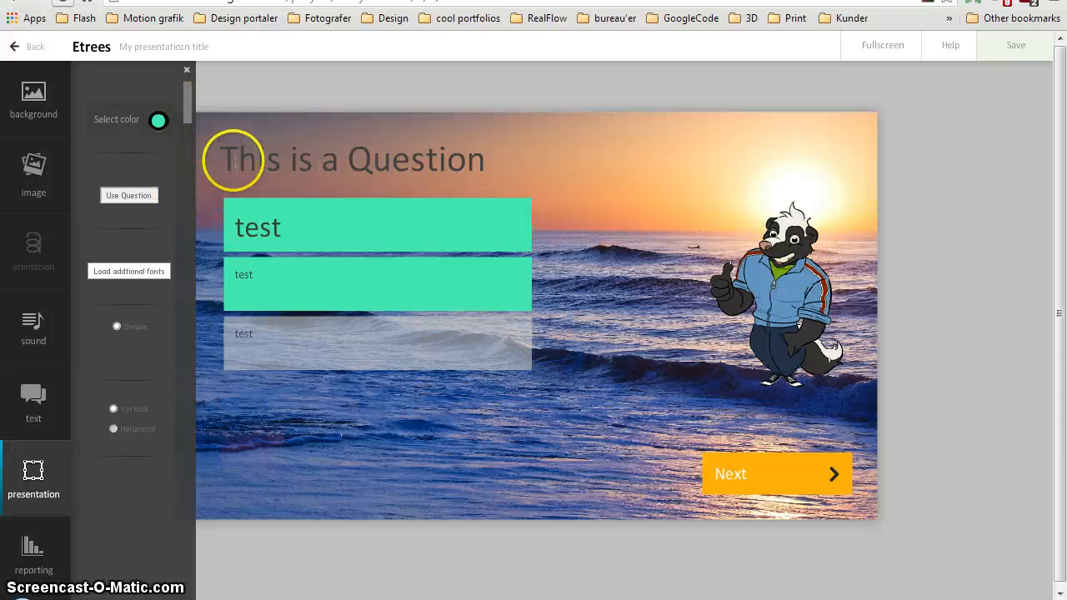
Highlight the question heading's text and remove the heading from the slide by turning off Use Question
drag(484, 164, 219, 158)
click(494, 161)
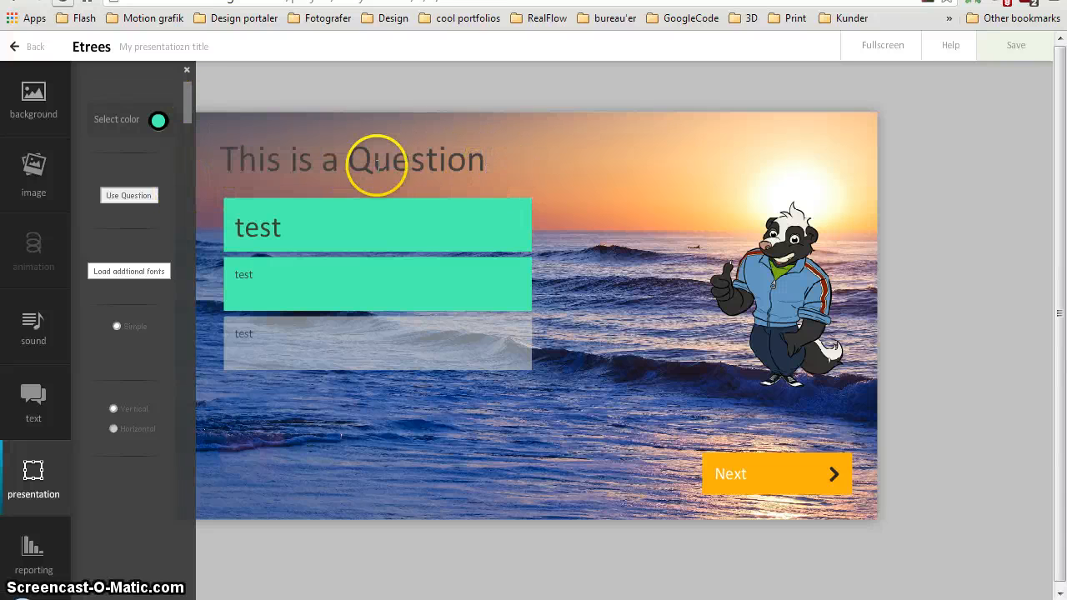
click(120, 196)
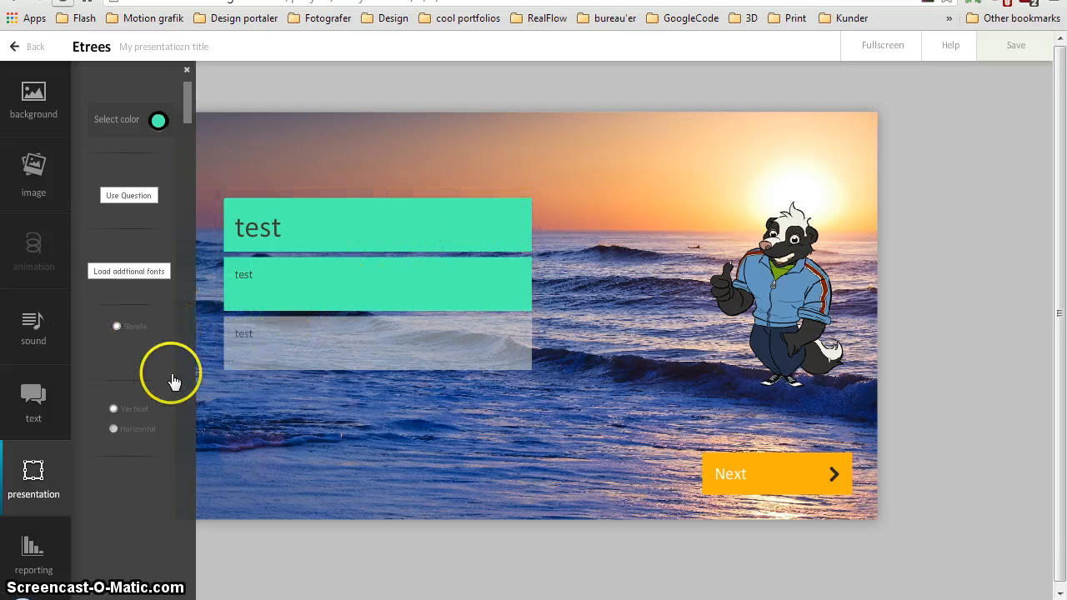
Switch the answer layout from Vertical to Horizontal and select the answer block
click(114, 428)
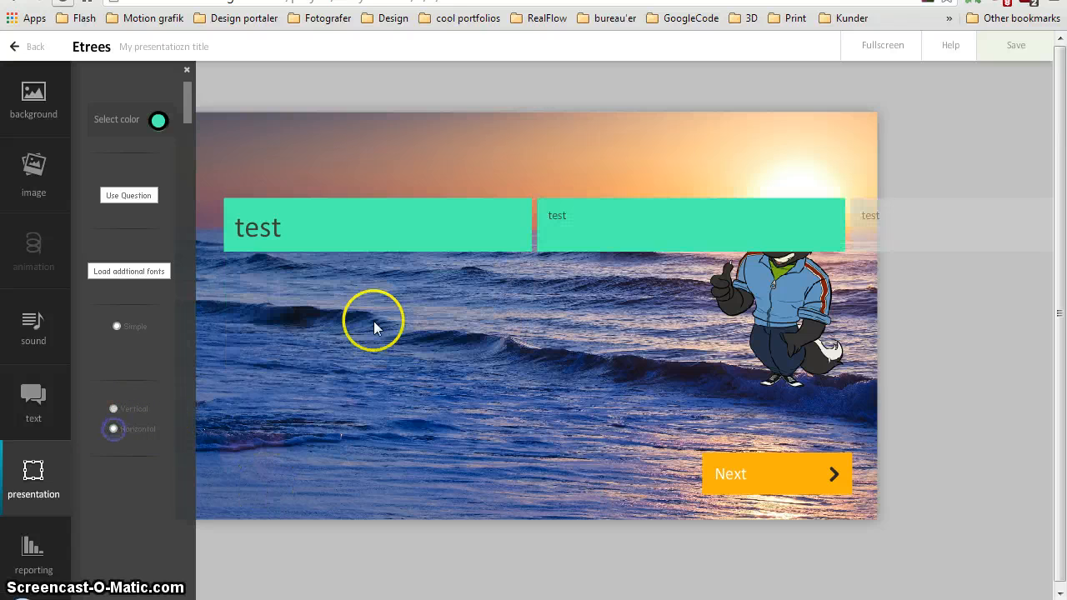
click(531, 251)
click(506, 294)
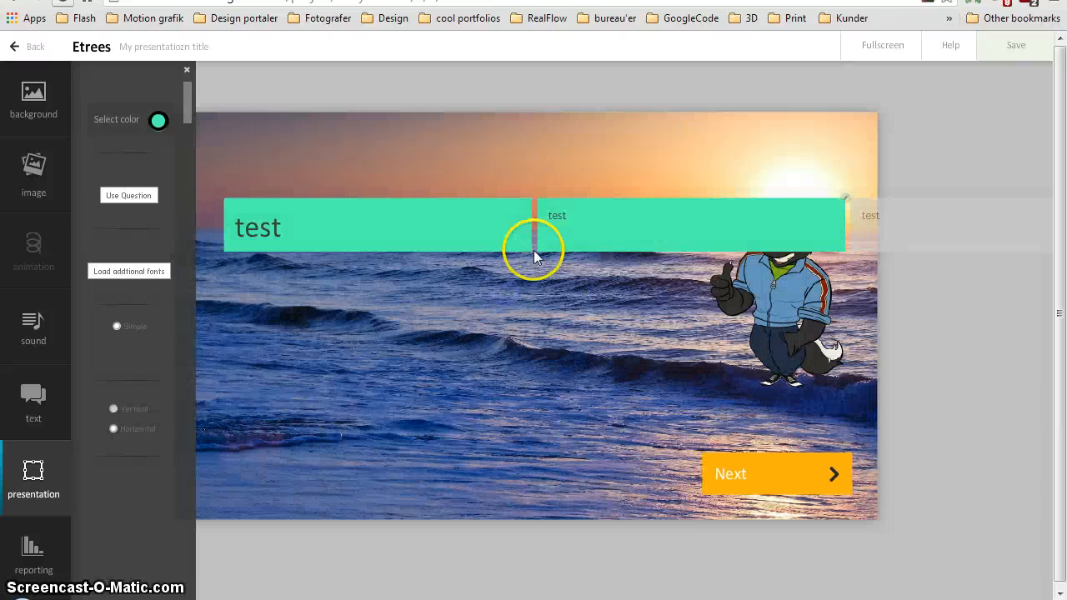
Narrow the first and second answer boxes so the horizontal answer row takes up less of the slide's width
click(530, 250)
click(530, 250)
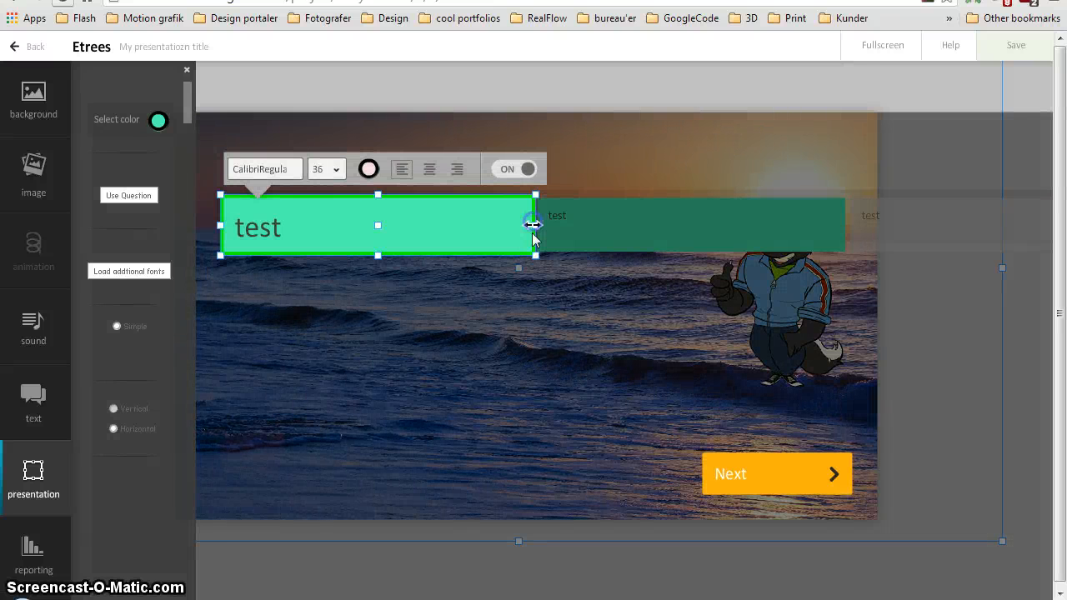
drag(534, 225, 324, 227)
click(593, 264)
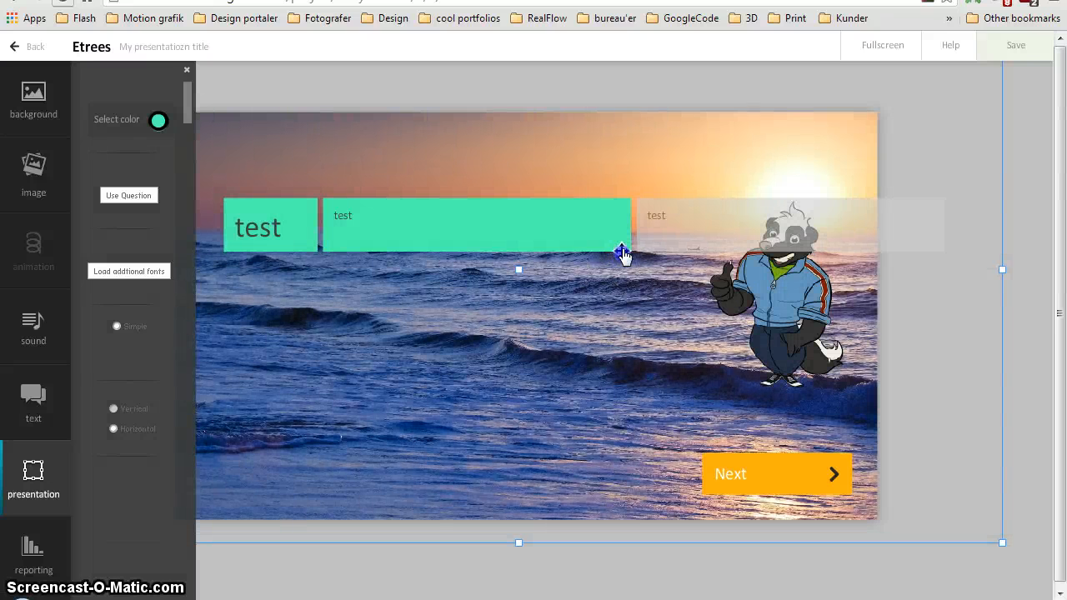
click(622, 253)
drag(642, 239, 469, 224)
click(657, 248)
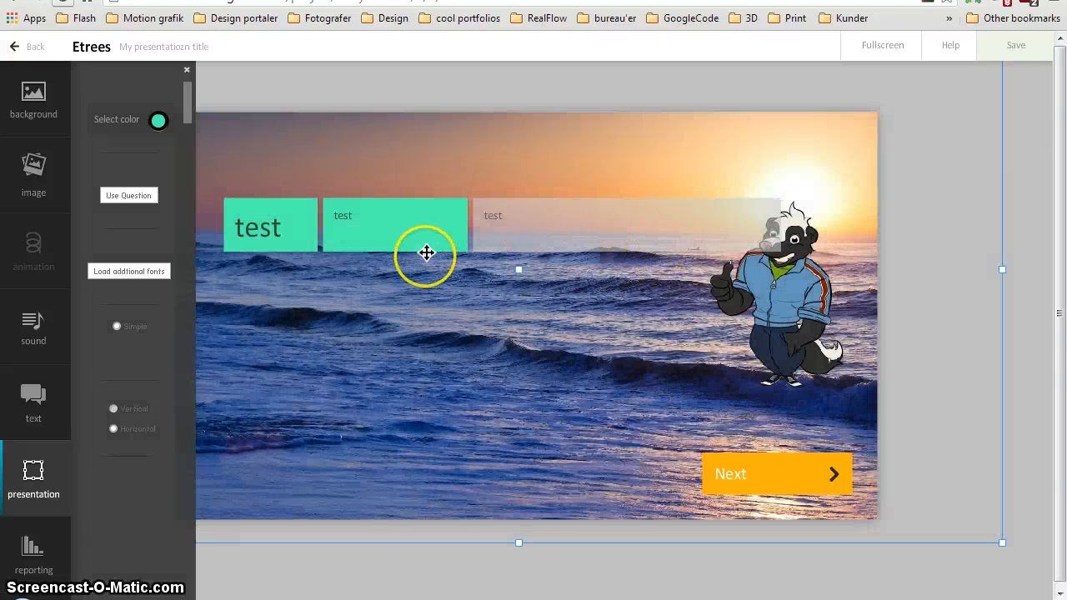
Move the whole answer row slightly down and to the right over the background
click(381, 253)
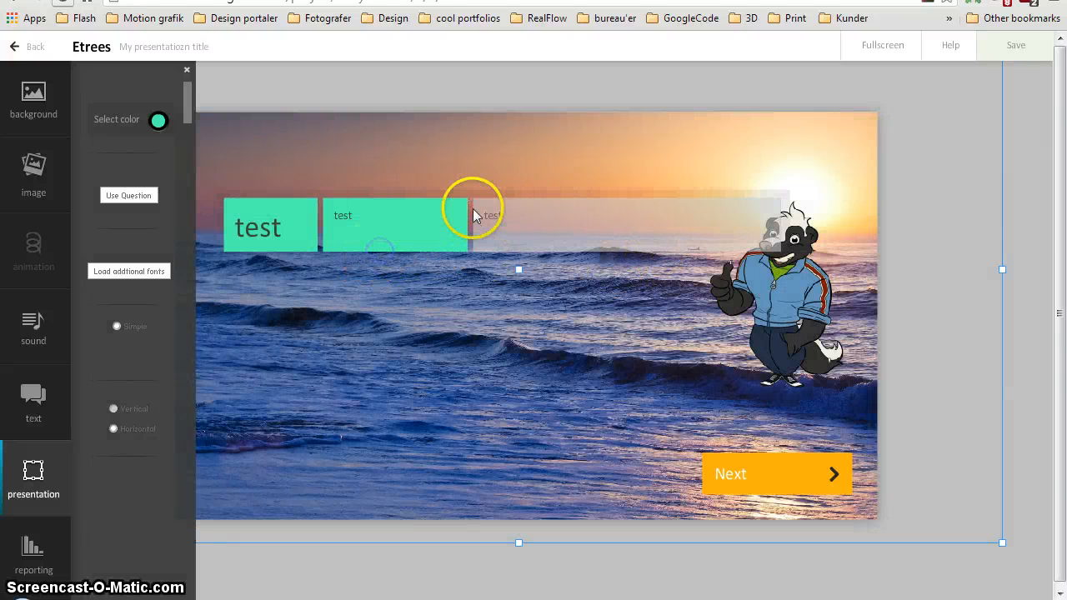
drag(509, 191, 578, 202)
click(562, 192)
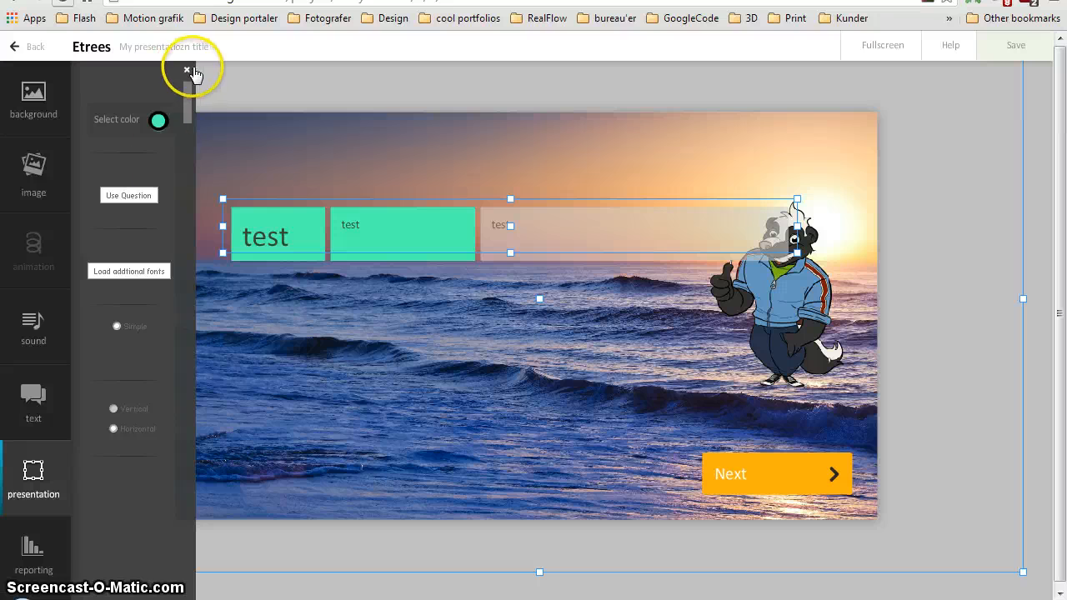
Open the reporting settings and set Option A's Active listening score to -2
click(33, 551)
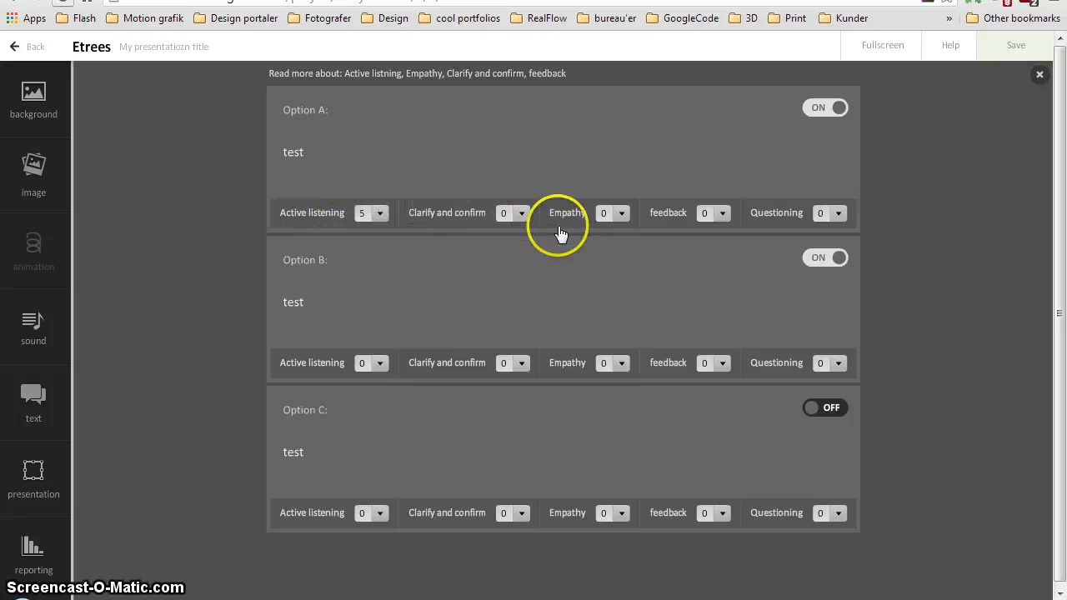
click(379, 215)
click(381, 214)
click(382, 214)
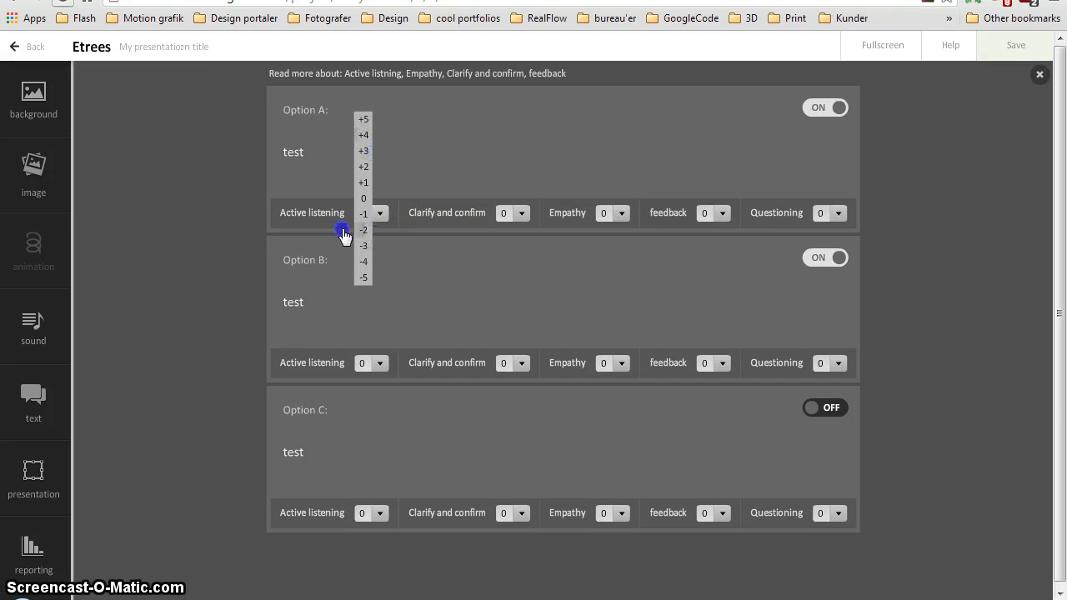
click(278, 215)
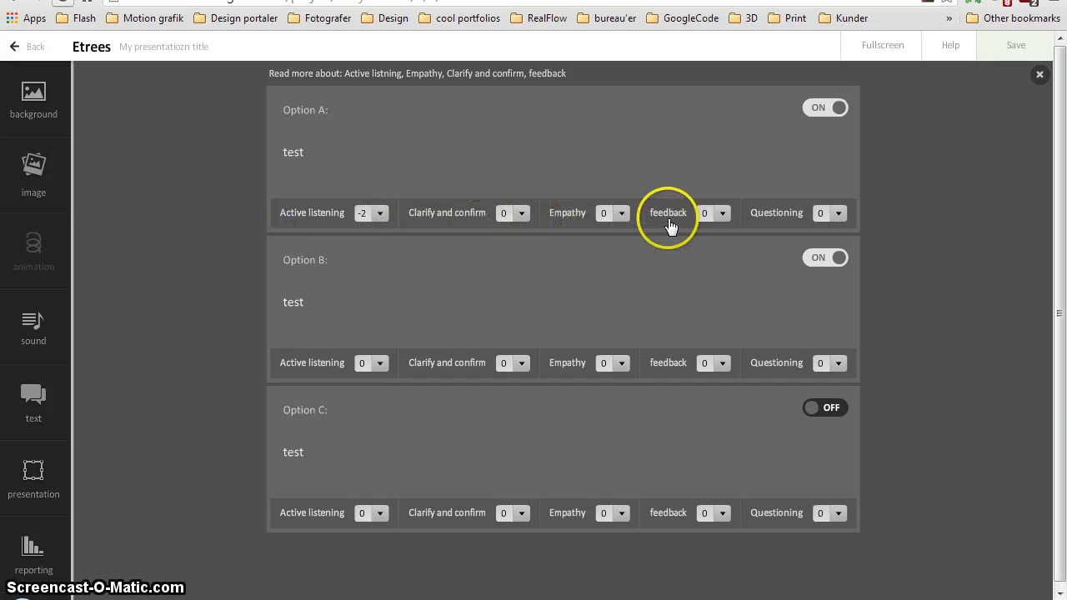
Set Option A's Clarify and confirm score to 0, change its text to "This is option one", and close reporting
click(522, 215)
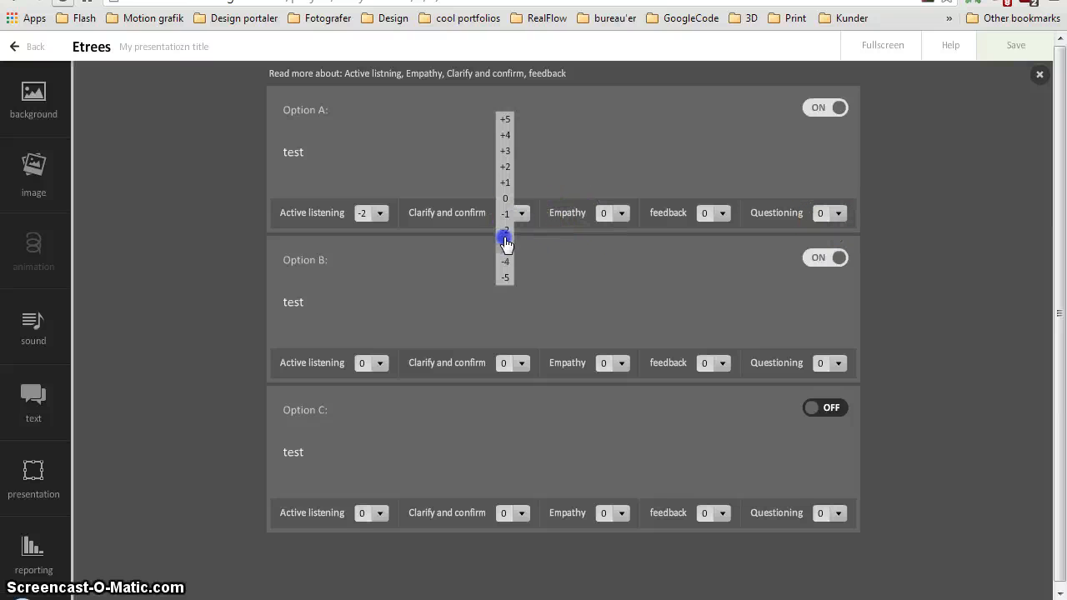
click(506, 198)
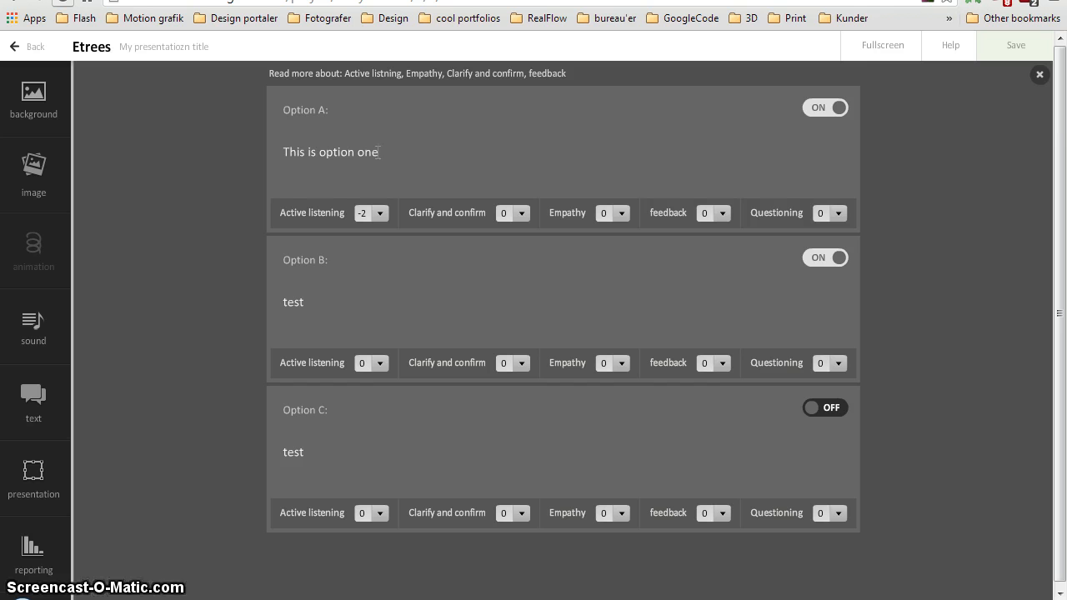
click(1040, 74)
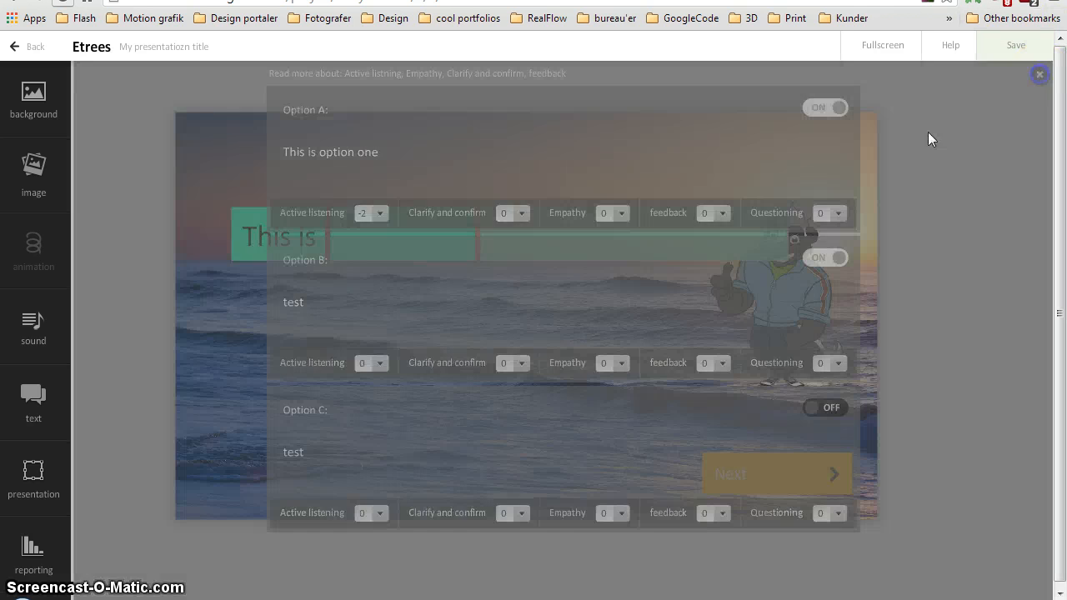
Widen the first answer box so its full text fits on one line, and leave answer editing
click(298, 258)
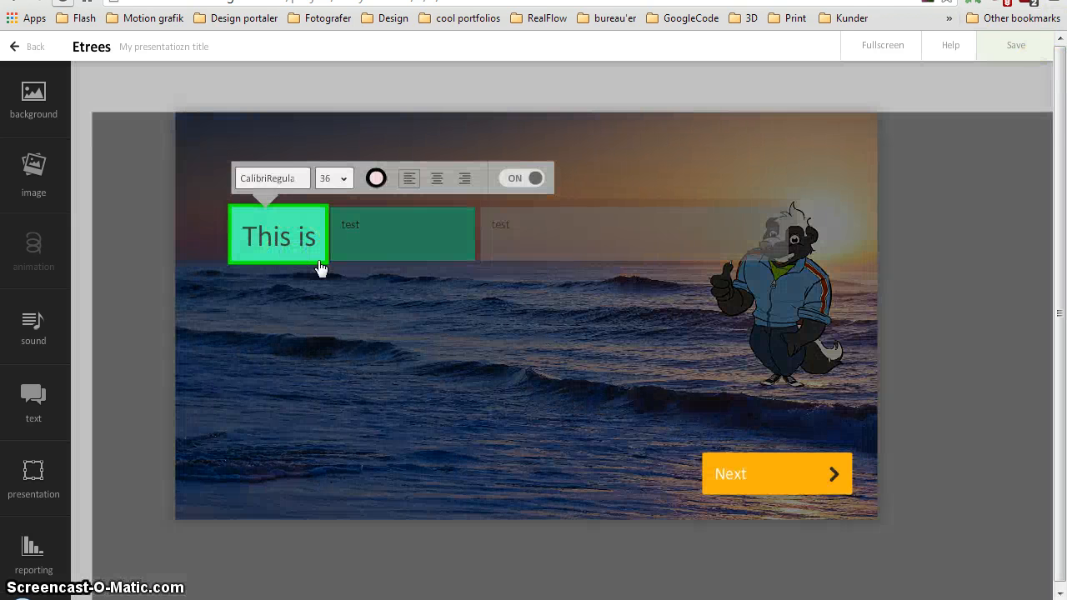
drag(329, 235, 482, 235)
click(455, 311)
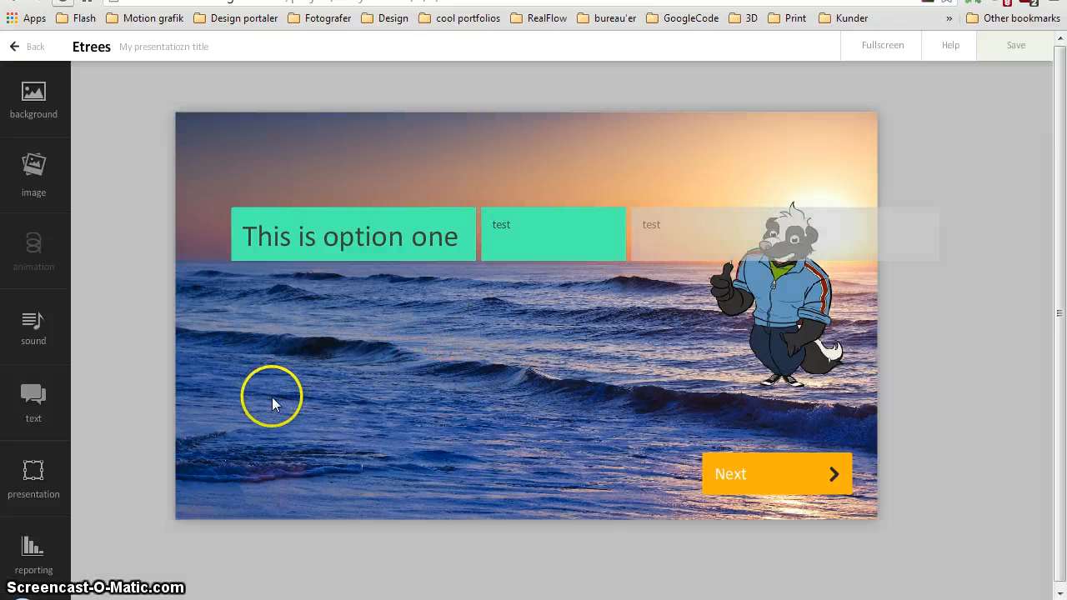
Change the Next button's label to "Begin" and shift the background image slightly down and to the right
click(744, 467)
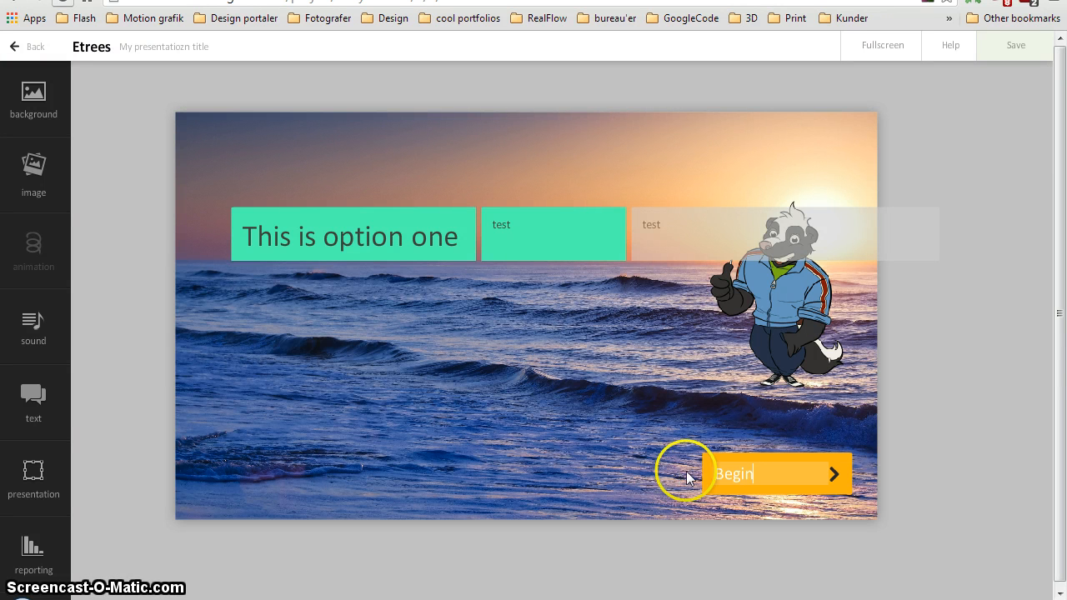
click(834, 399)
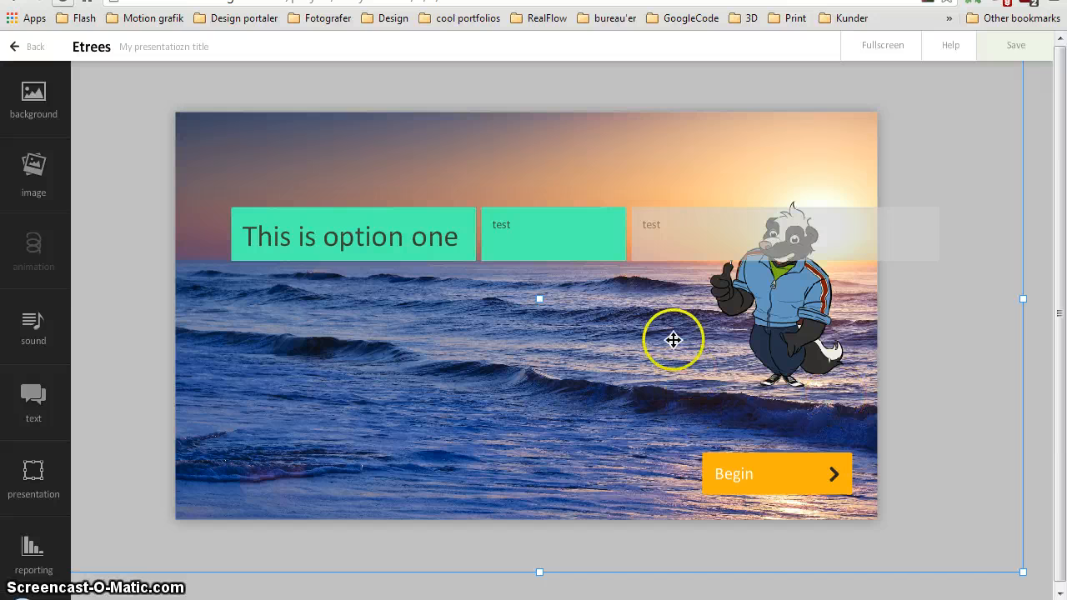
click(286, 329)
drag(286, 330, 294, 337)
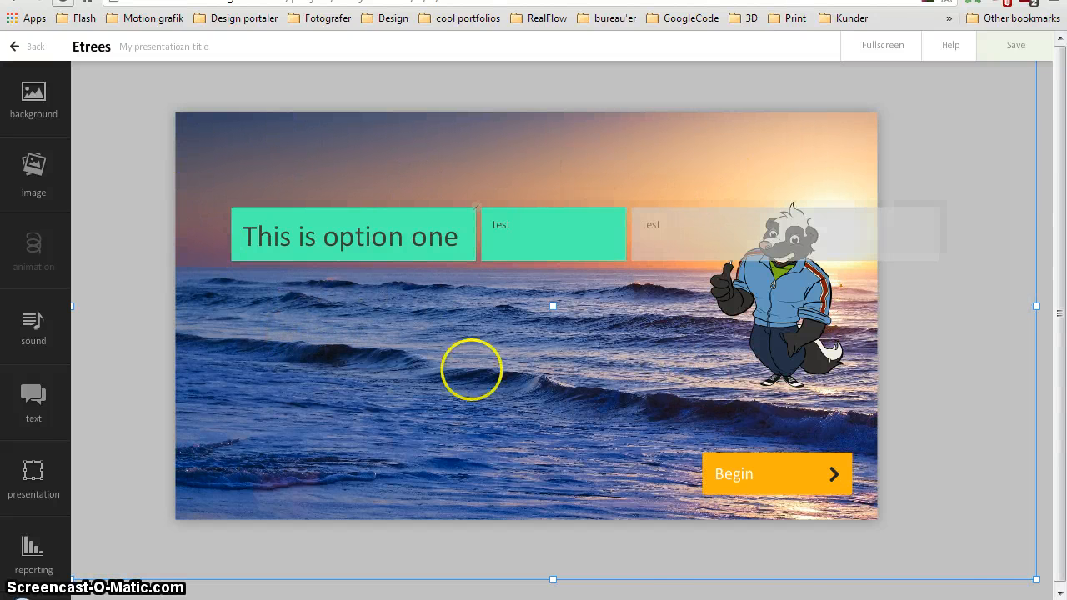
Open and leave the third answer's formatting, and shift the background image slightly down and to the left
click(890, 255)
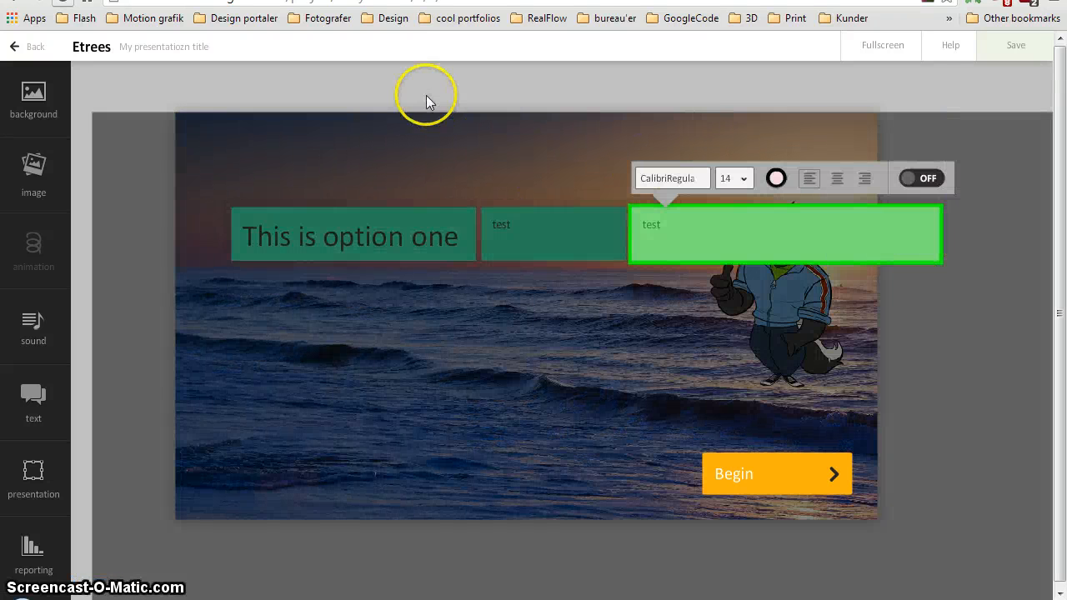
click(1001, 318)
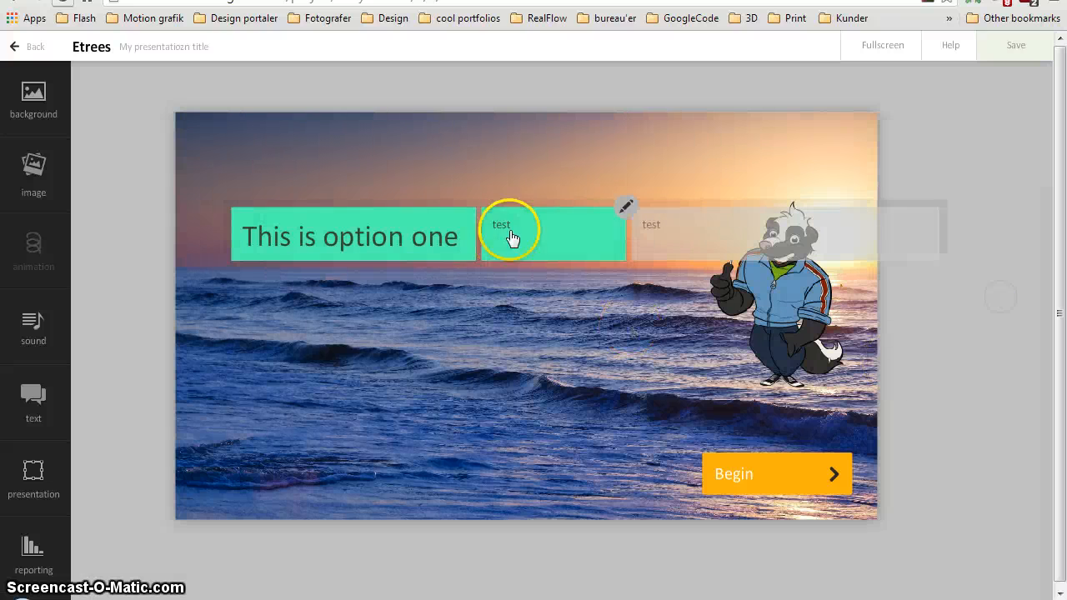
drag(480, 261, 461, 276)
click(476, 238)
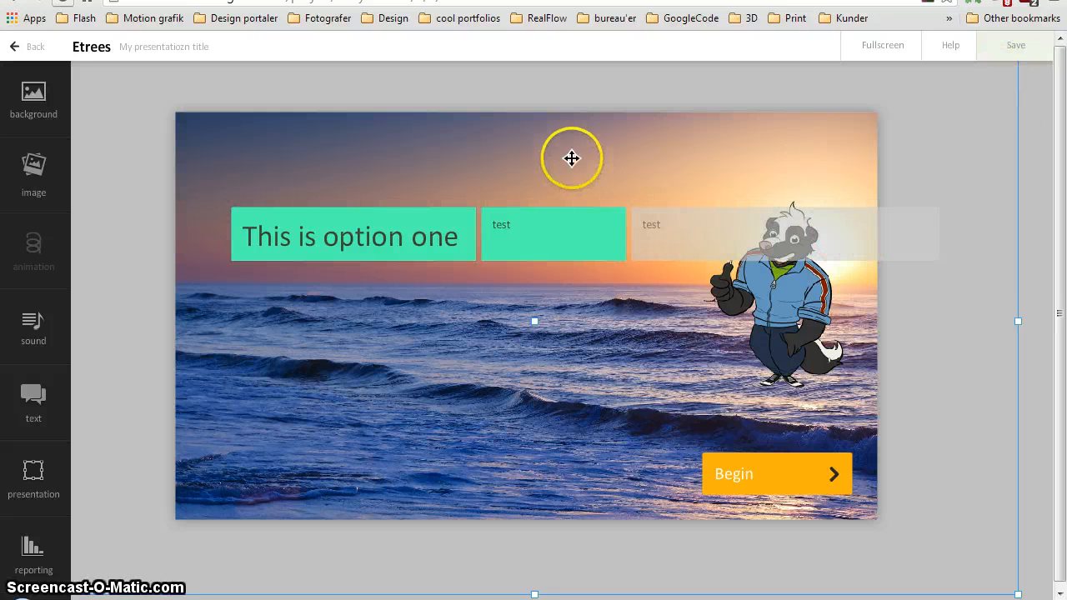
Save the slide, return to the story menu, and bring the story's nodes into view
click(1017, 46)
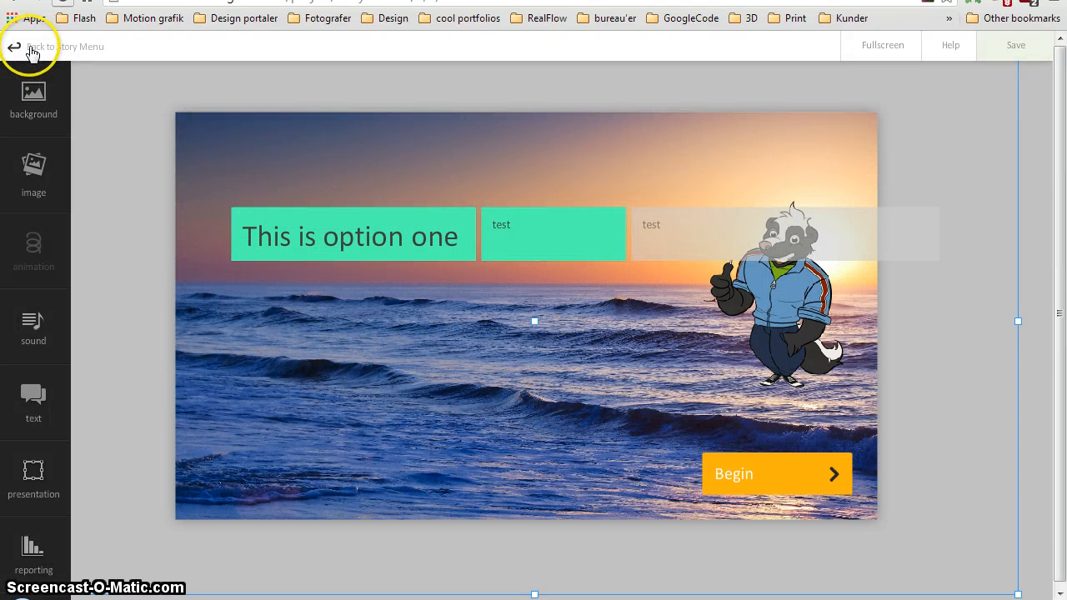
click(31, 52)
scroll(528, 269, down, 1)
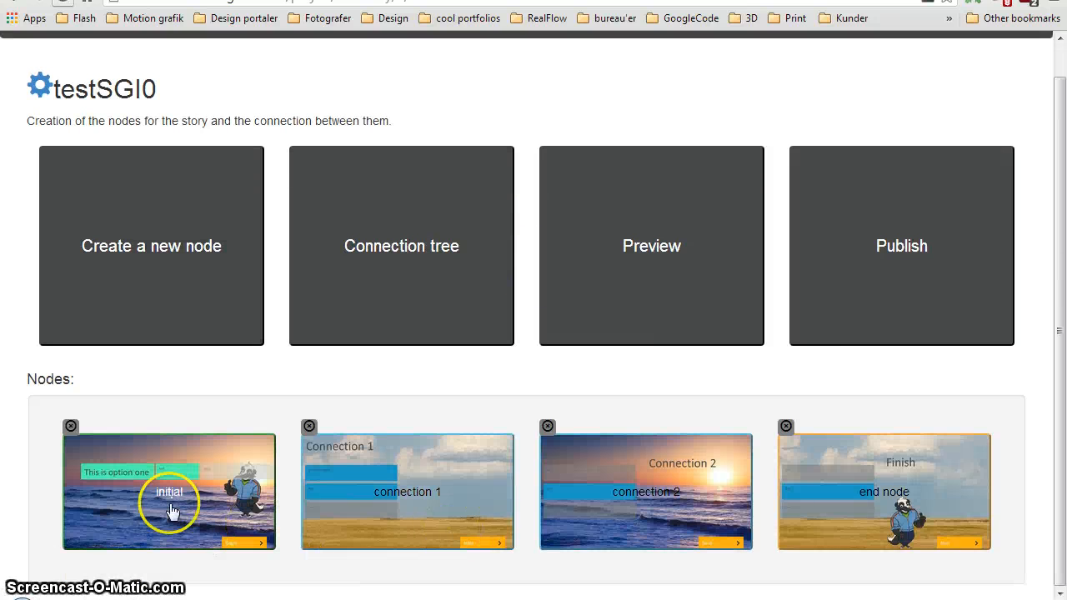